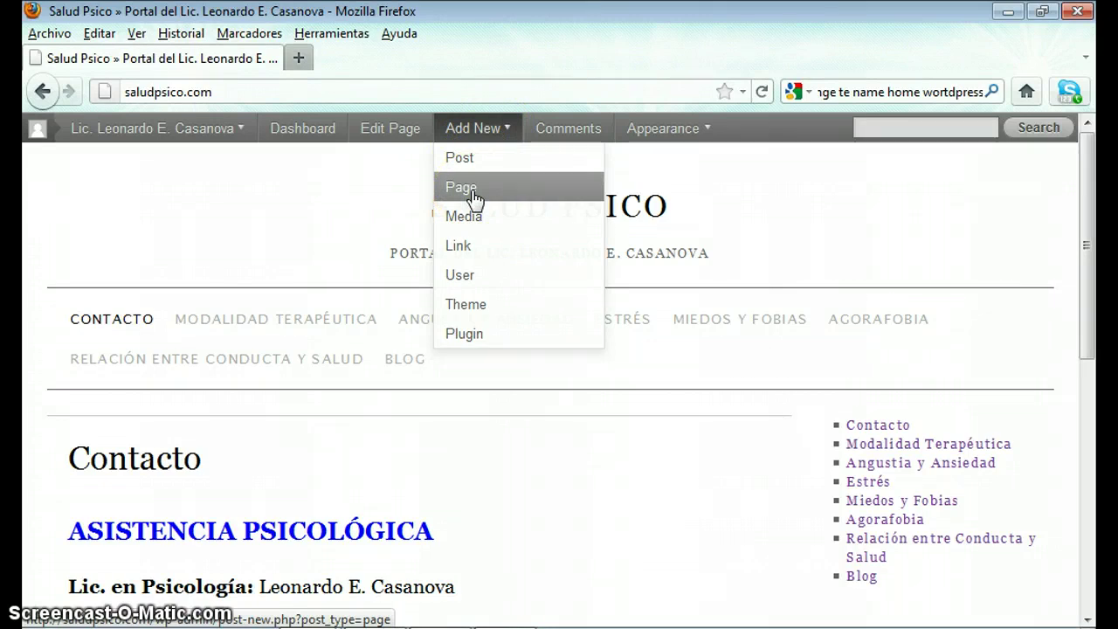
- Create a new page and title it "pruba prueba"
left_click(463, 188)
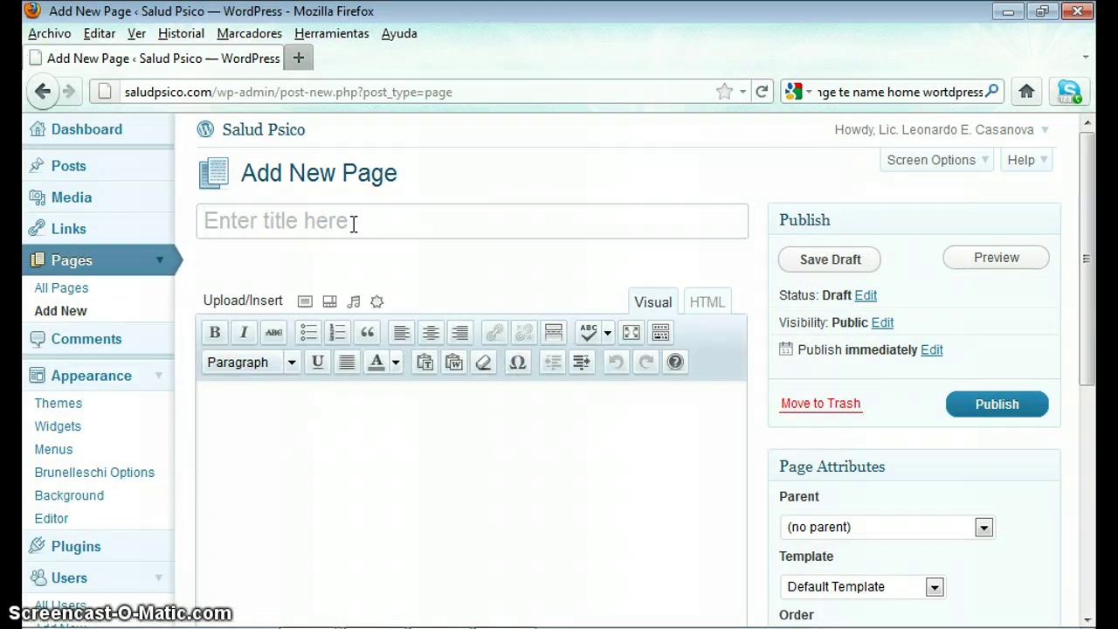
left_click(354, 224)
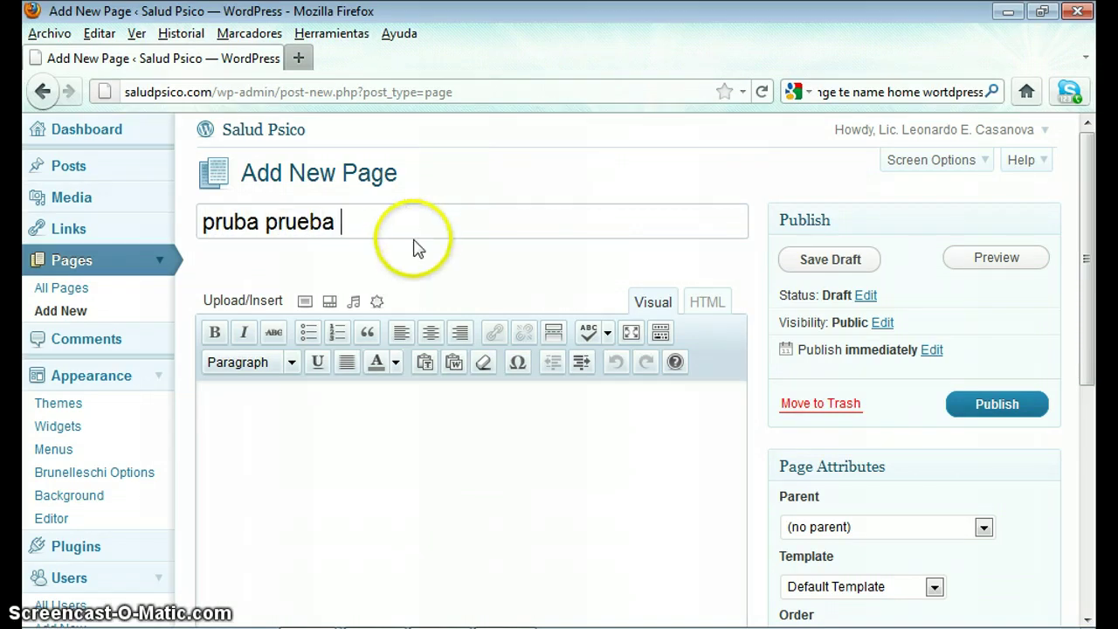
left_click_drag(1096, 254, 1081, 190)
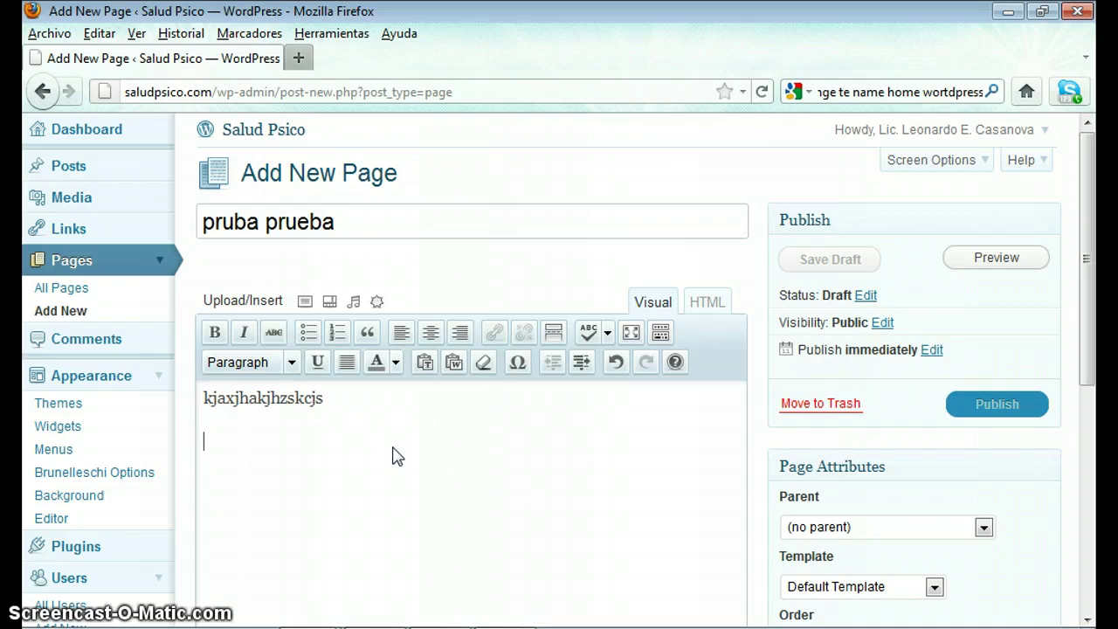
- Fill the page body with the paragraphs "kjaxjhakjhzskcjs", "sjbscksjbksdjbkdjnvkxjn" and "nbvkdbvkdbvkdvnlkd", and publish the page
type("sdjbkdjnvkxjn")
key("Return")
type("nbvkdbvkdbvkdvnlkd")
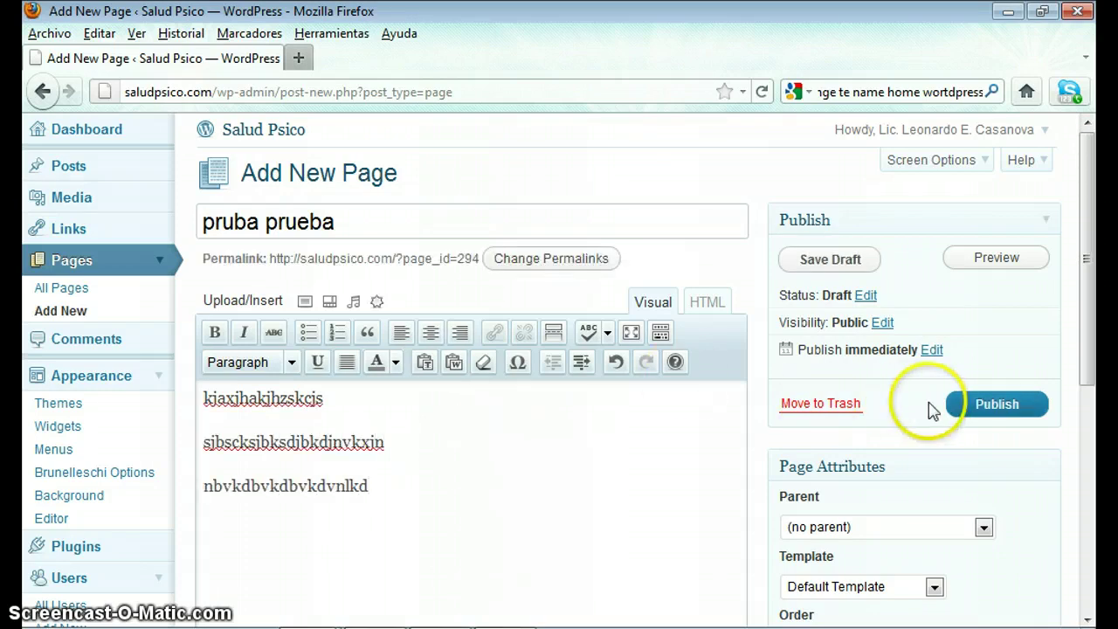
left_click(998, 410)
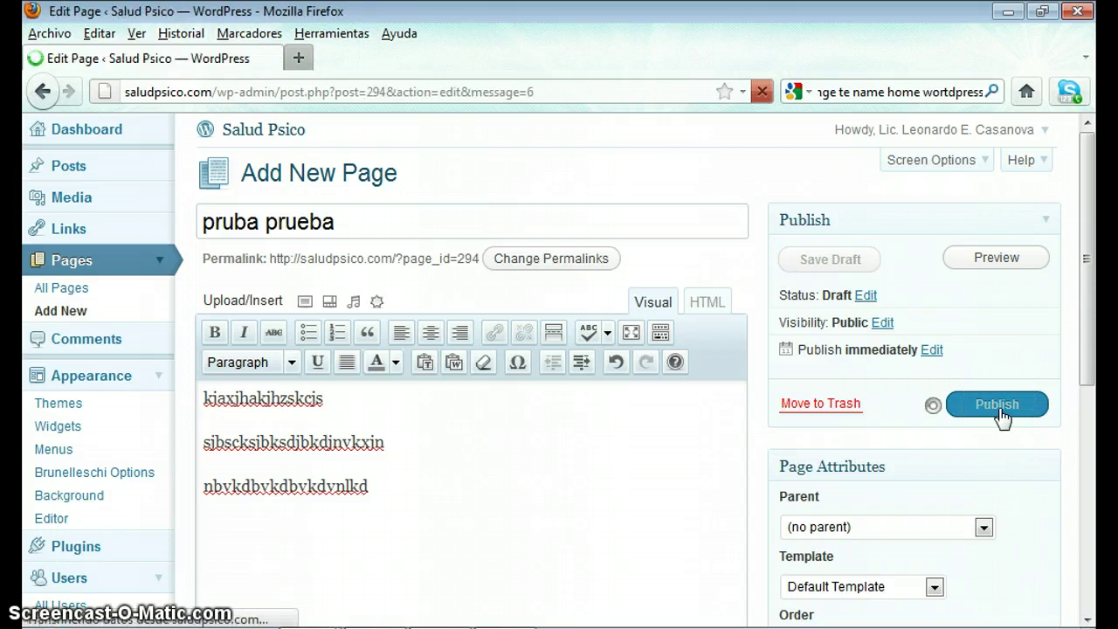
- Check the public site's navigation for the new page, and open "pruba prueba" from the list of all pages to review it
left_click(266, 133)
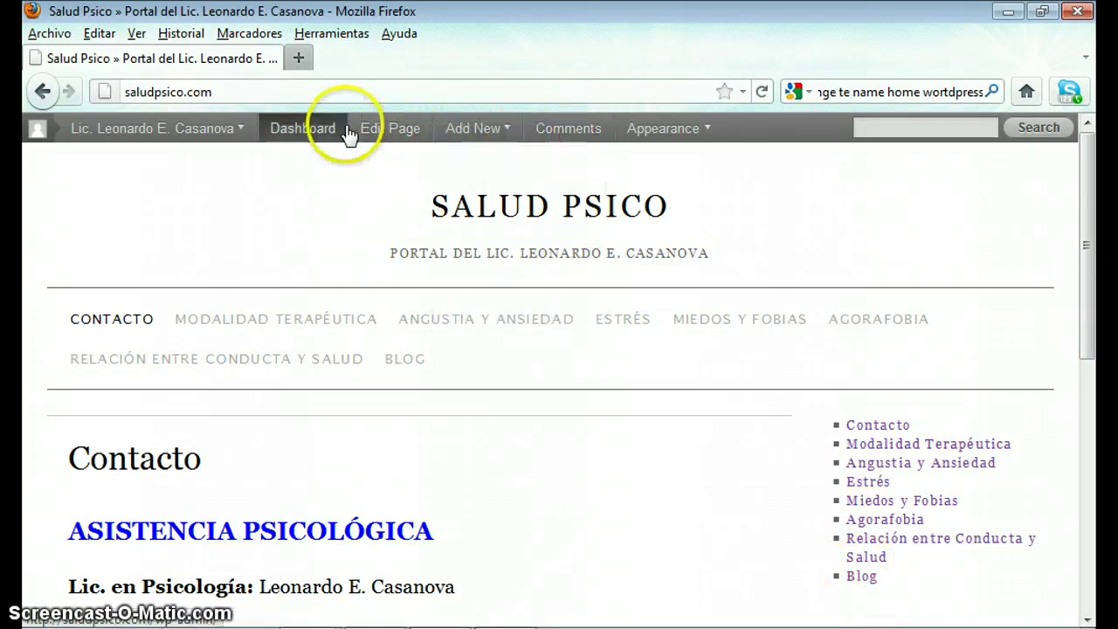
left_click(319, 132)
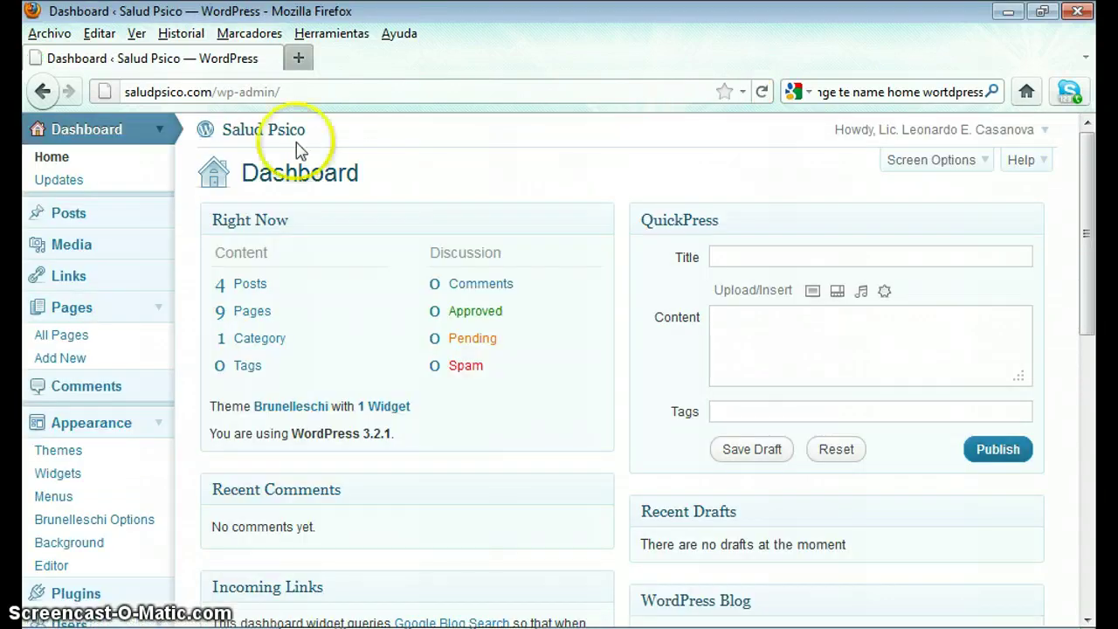
left_click(74, 336)
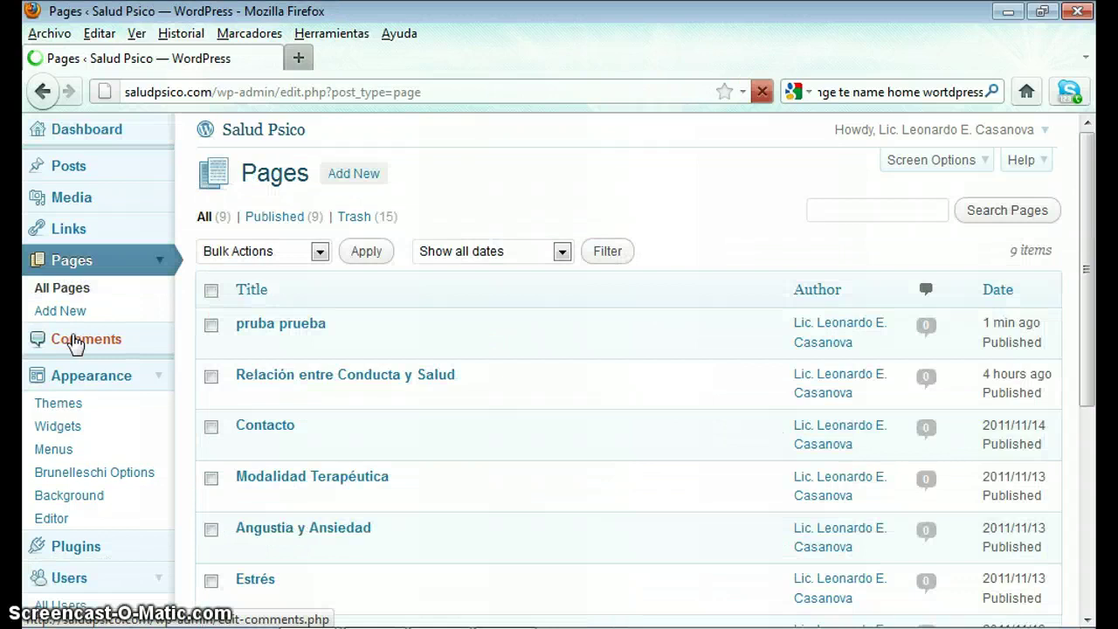
left_click(298, 327)
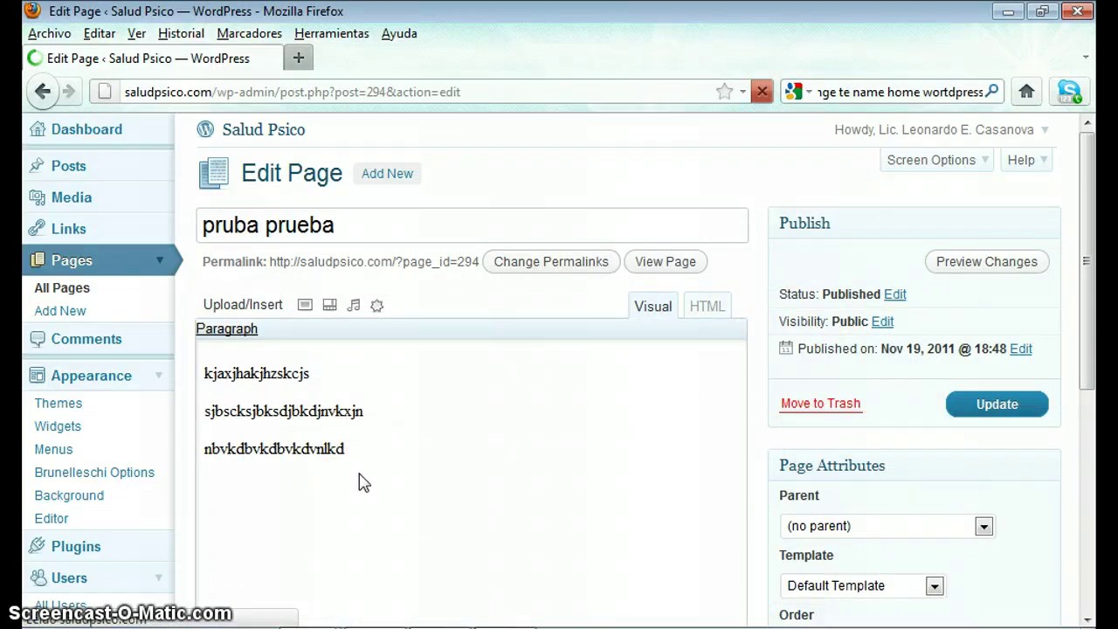
left_click_drag(1091, 354, 1097, 297)
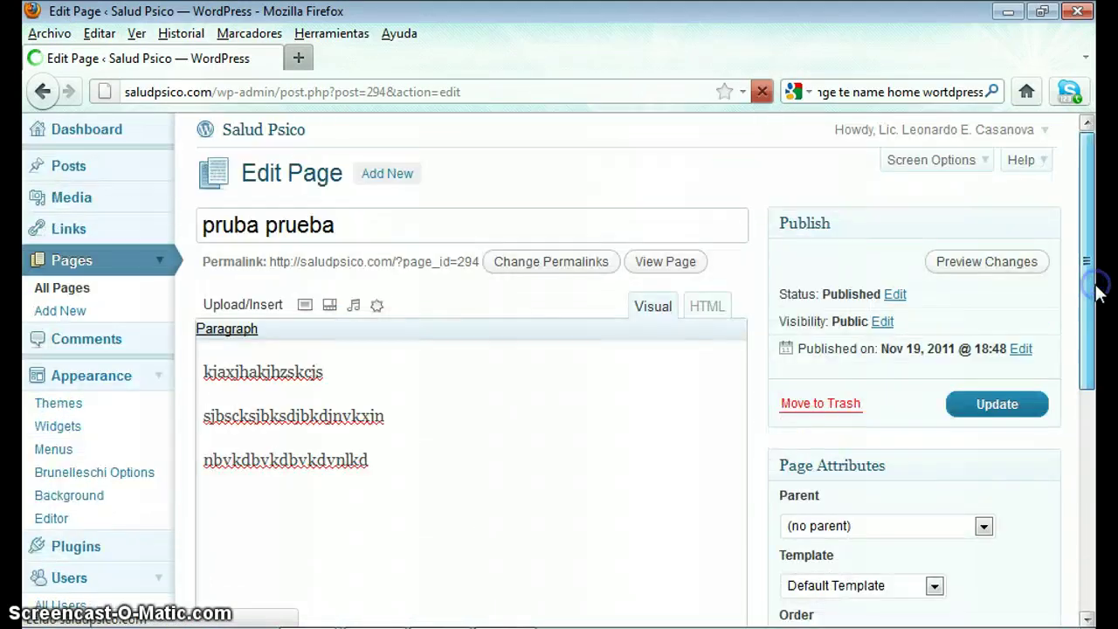
left_click(554, 534)
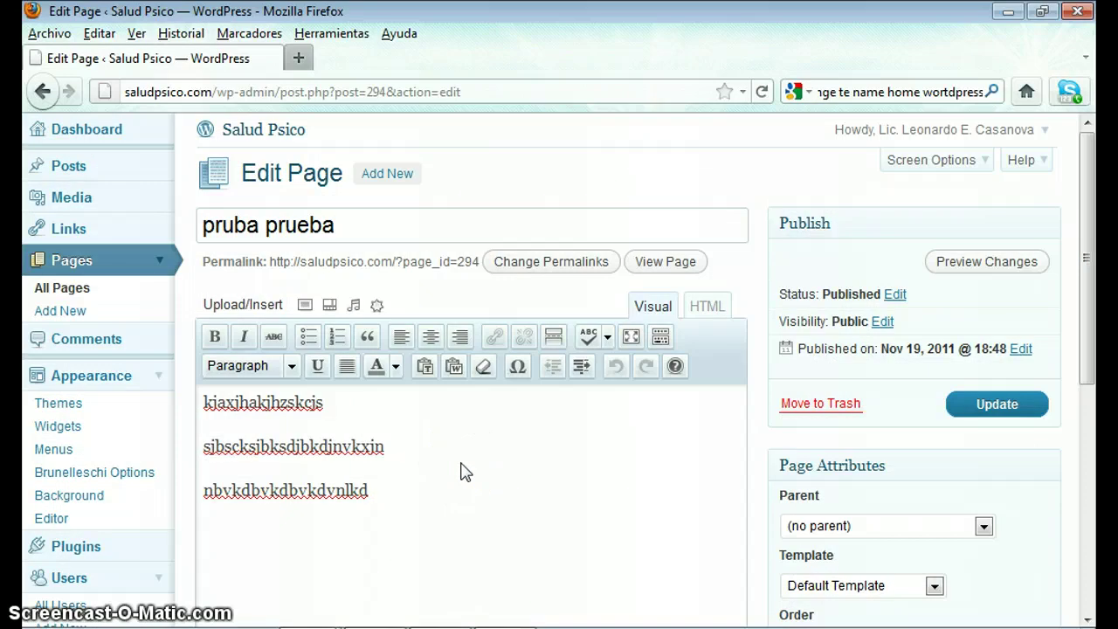
mouse_move(1091, 262)
left_mouse_down()
mouse_move(1091, 309)
mouse_move(1094, 246)
left_mouse_up()
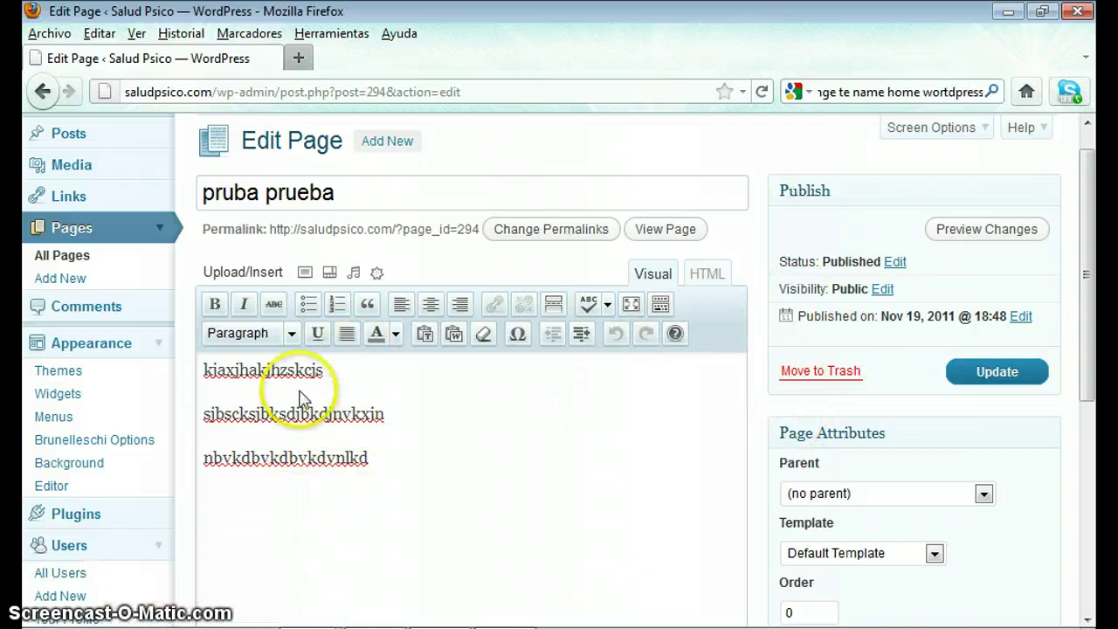
- Add the "pruba prueba" page to the Menu Personalizado navigation menu and save the menu
left_click(52, 418)
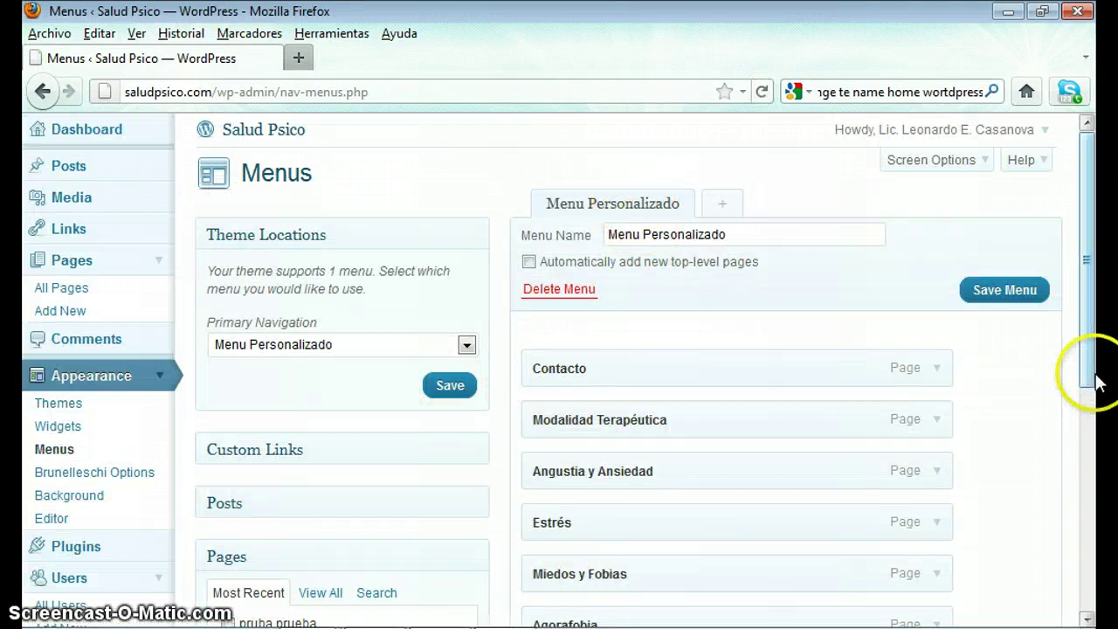
left_click_drag(1091, 337, 1096, 444)
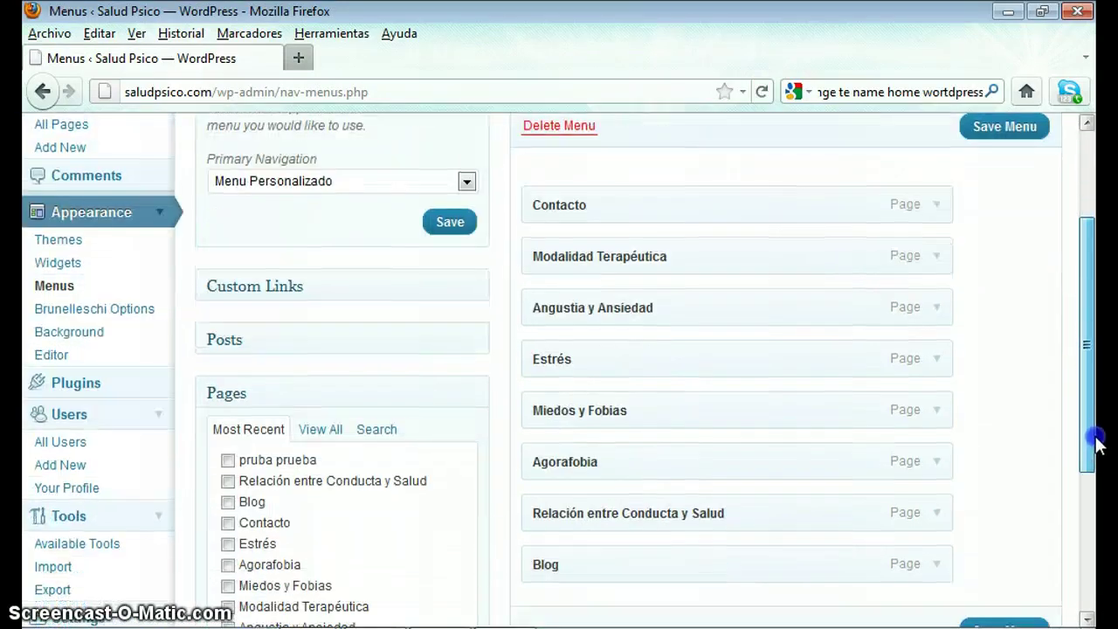
scroll(1097, 444, "down", 1)
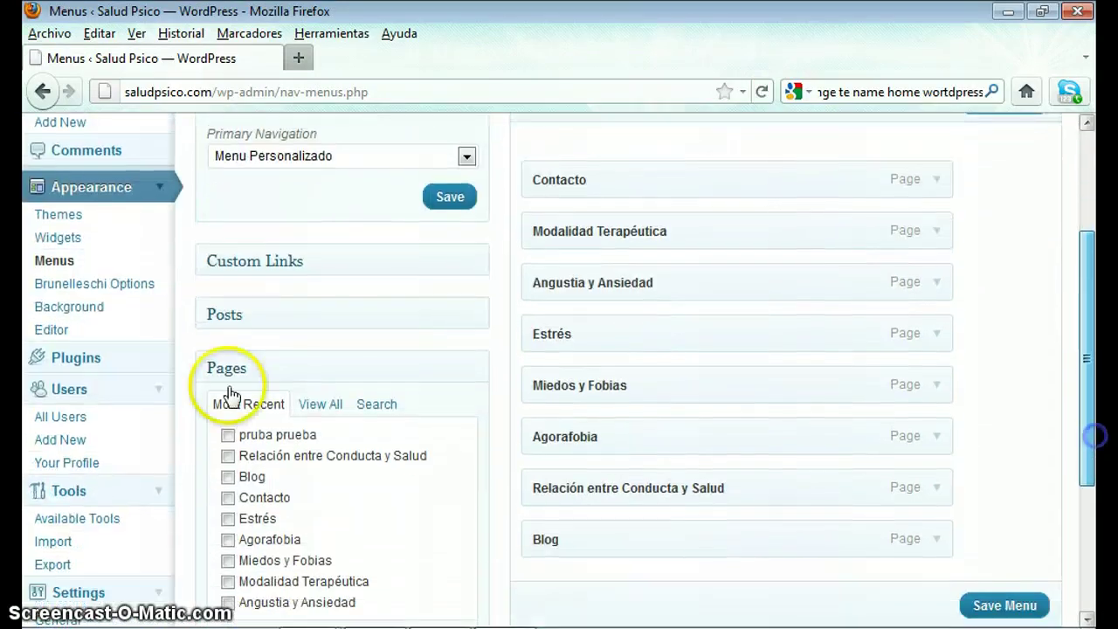
scroll(230, 392, "down", 3)
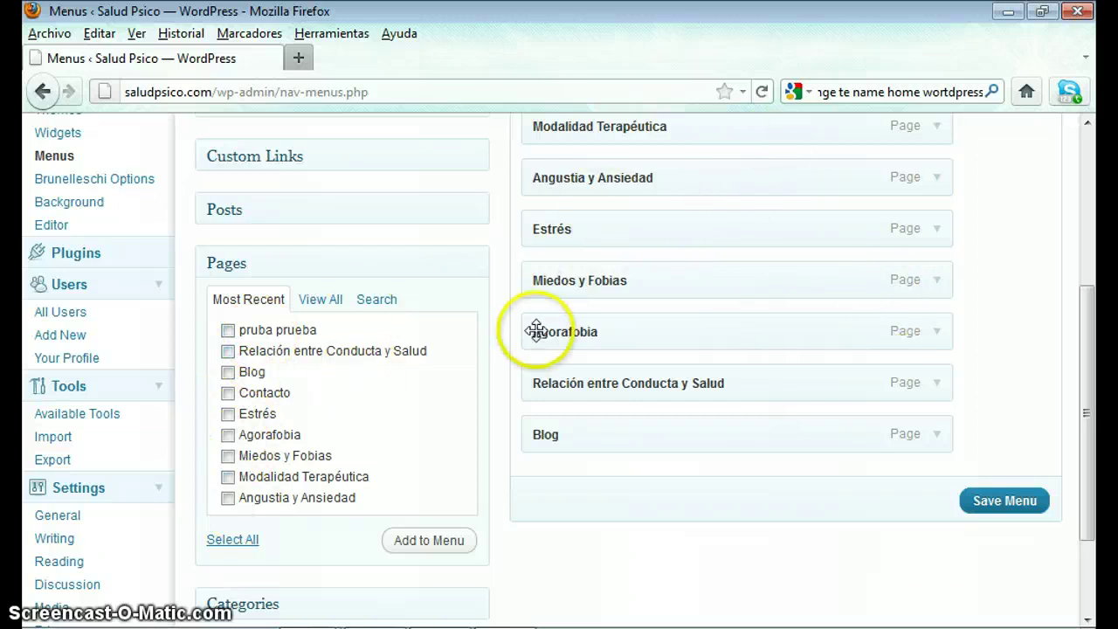
left_click(228, 333)
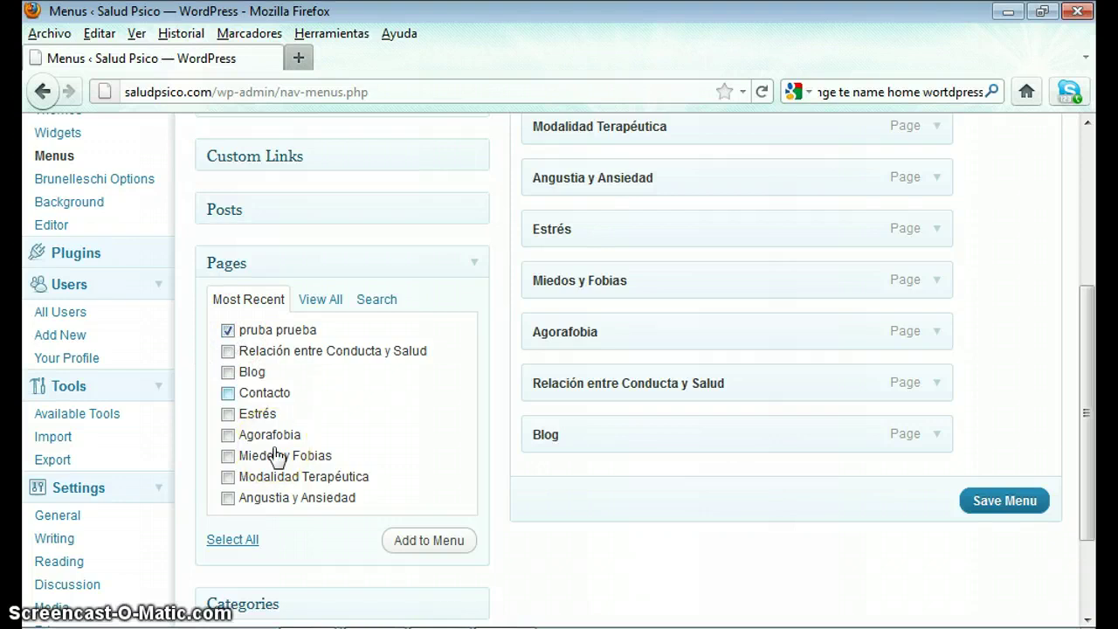
left_click(426, 541)
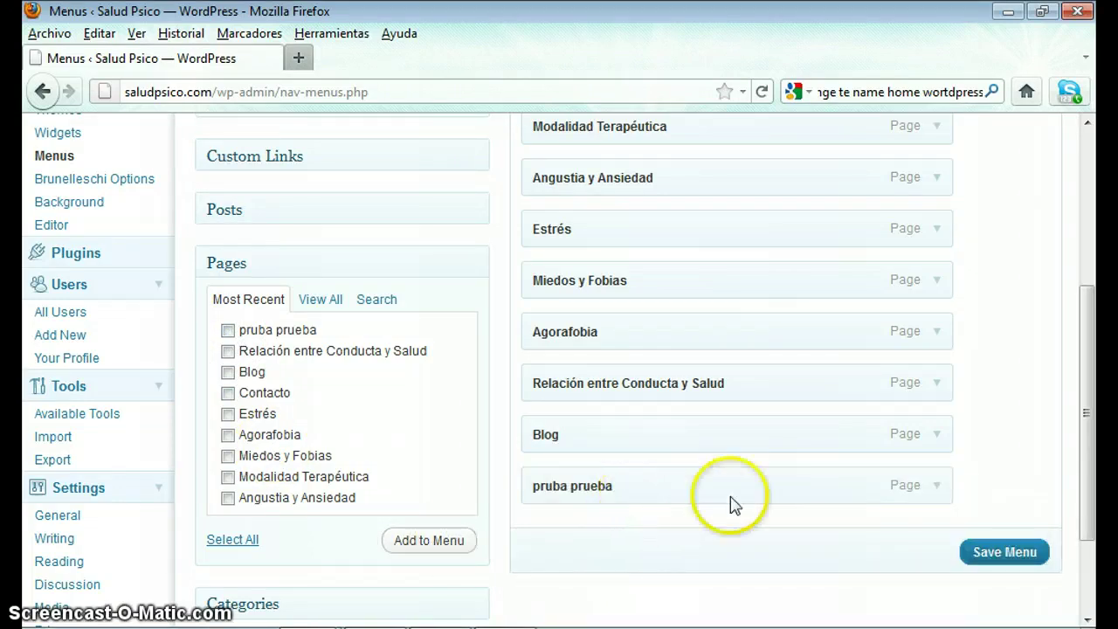
left_click(1018, 552)
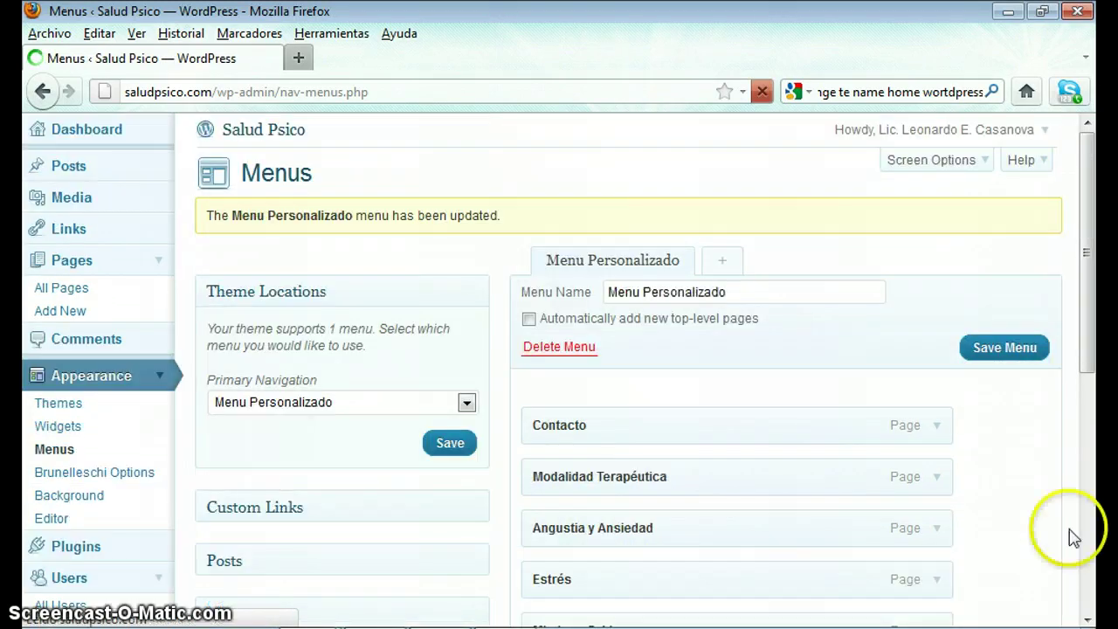
- Check the public site's navigation for the added page and return to the menu settings
left_click(286, 132)
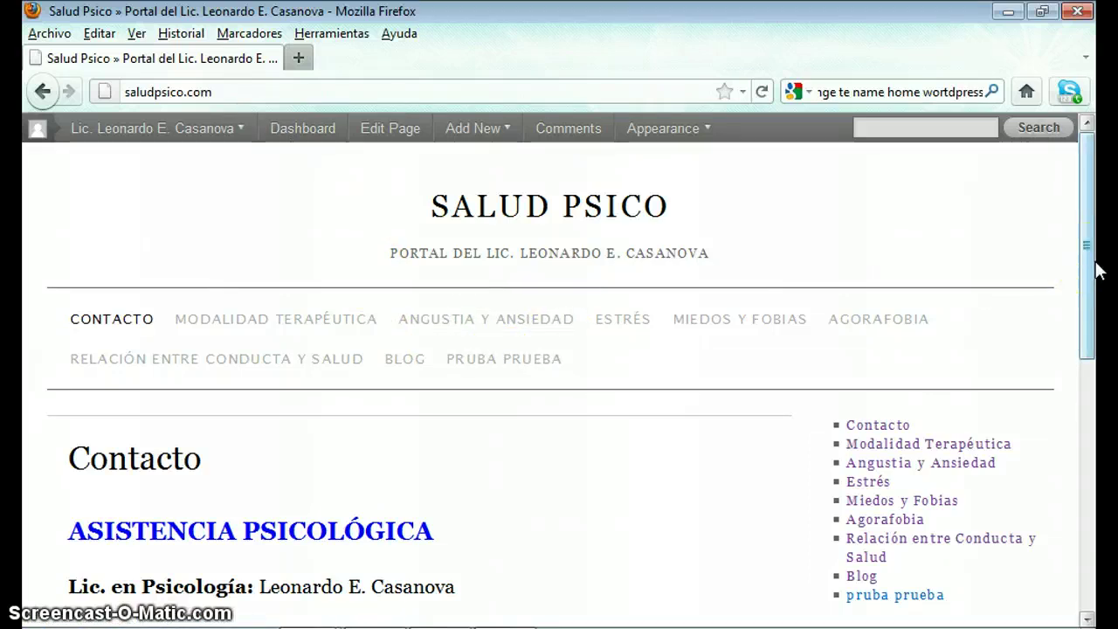
left_click(40, 92)
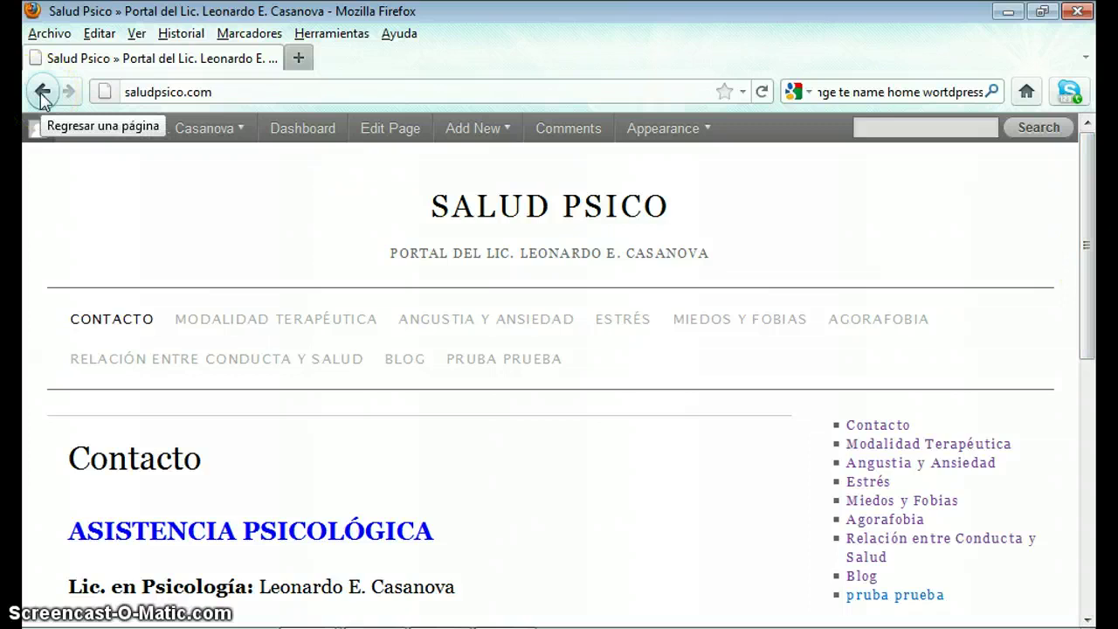
left_click(41, 94)
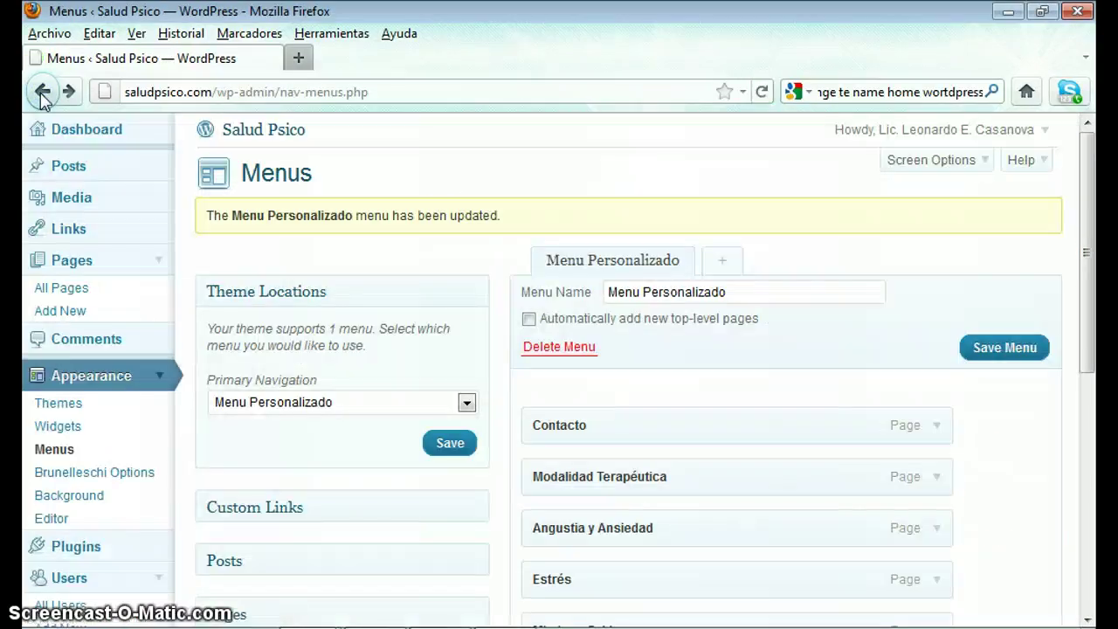
left_click(42, 94)
left_click(1088, 213)
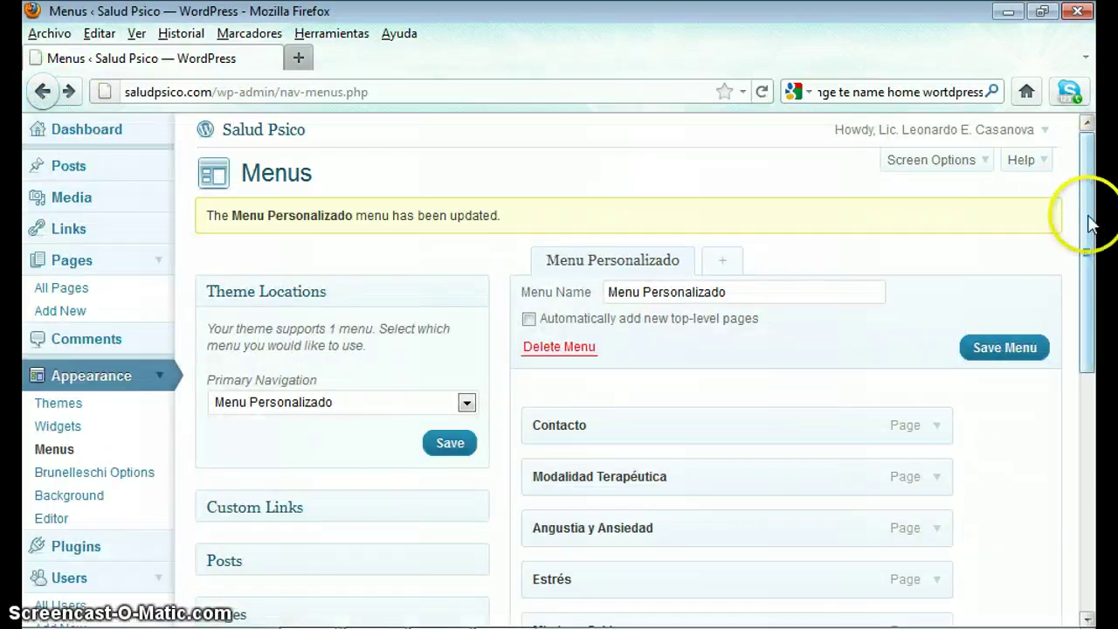
left_click_drag(1092, 223, 1091, 187)
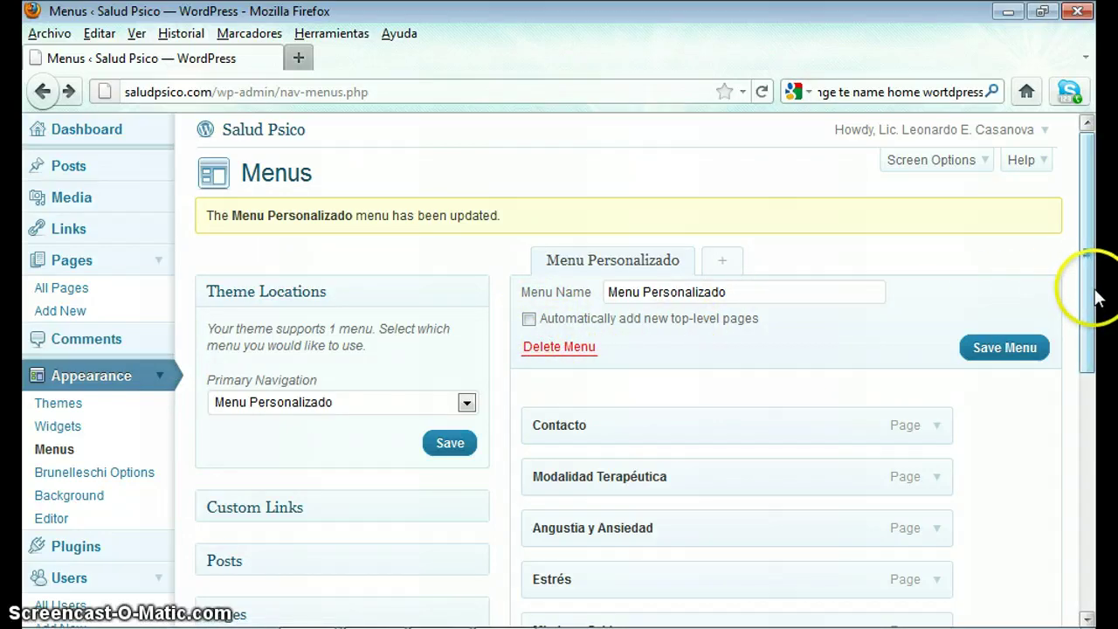
- Enable automatic adding of new top-level pages for Menu Personalizado and save the menu
left_click(530, 321)
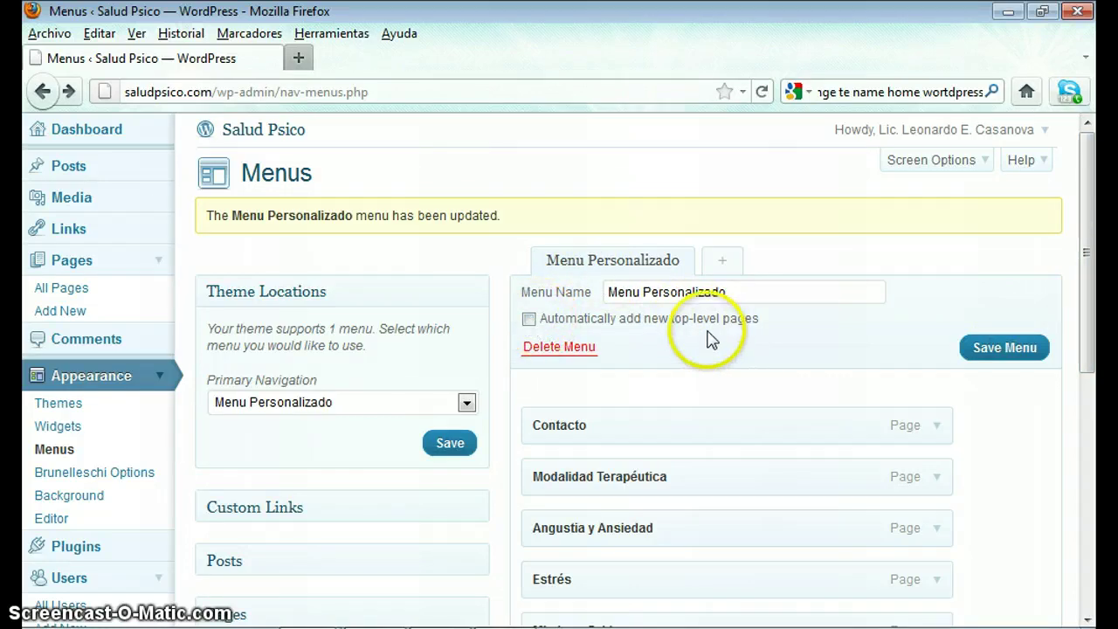
left_click(529, 320)
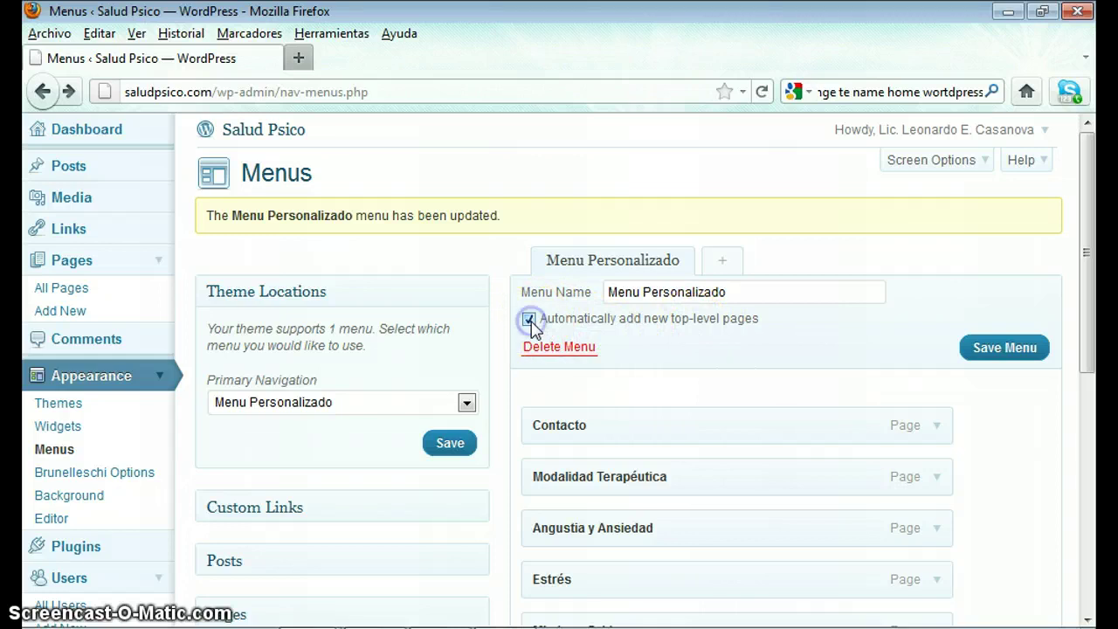
left_click(995, 354)
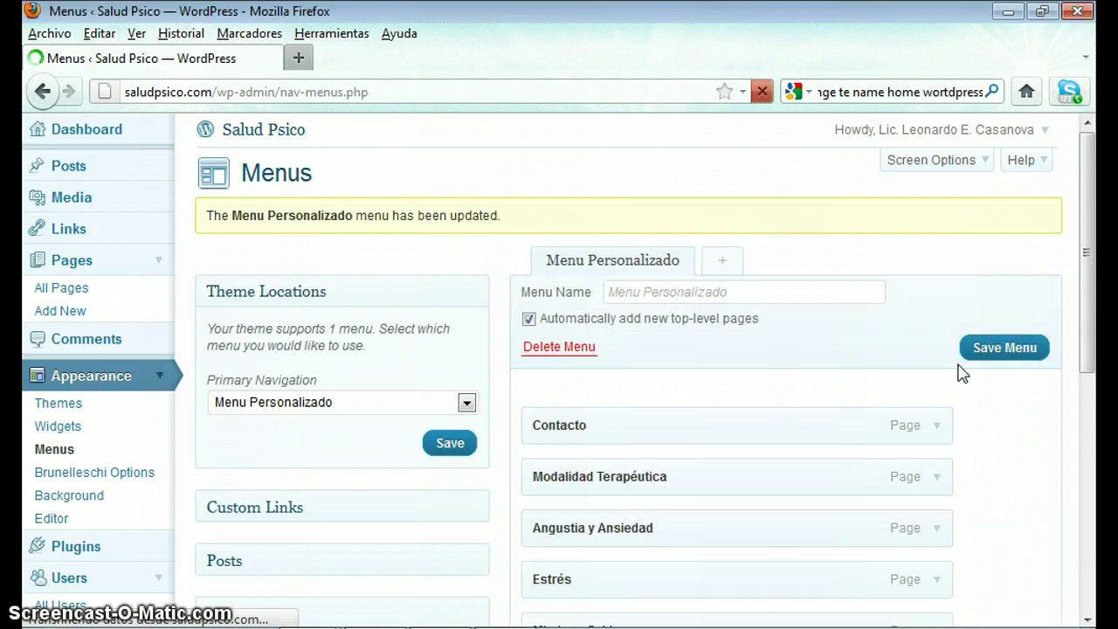
- Visit the public site and start a new post from there, titled "pagina 22"
left_click(274, 133)
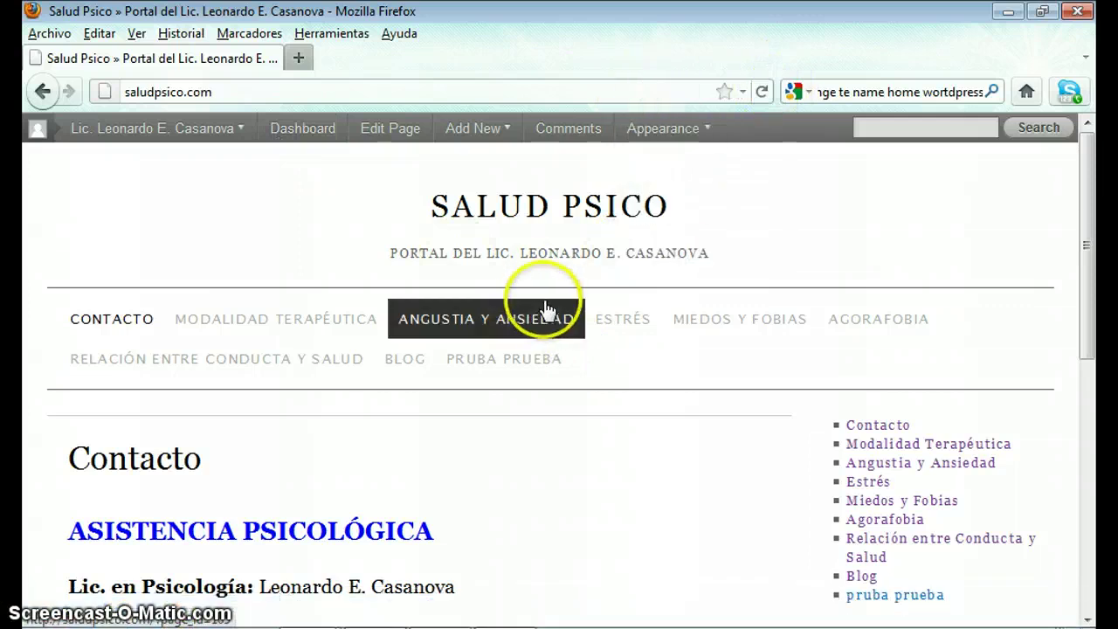
left_click(493, 137)
left_click(497, 187)
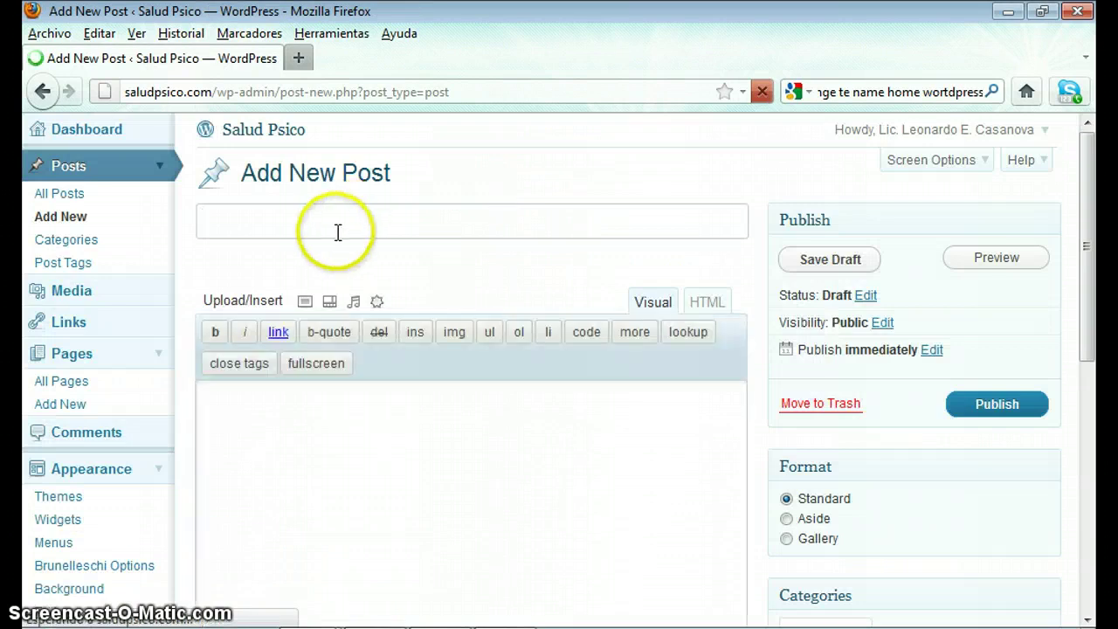
left_click(316, 226)
type("pa")
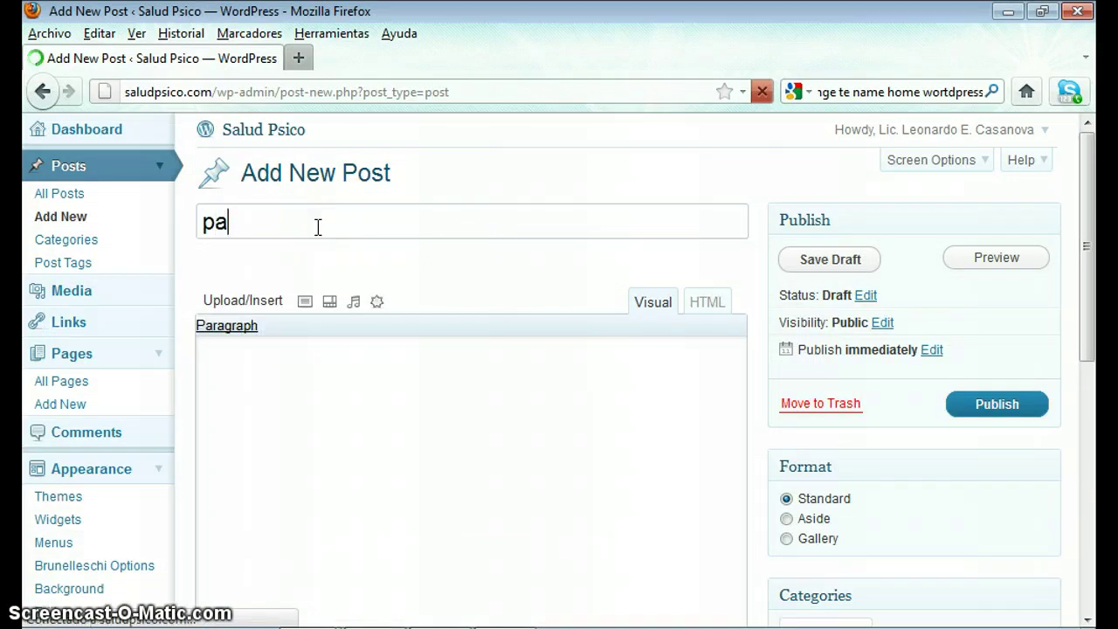
type("gina 22")
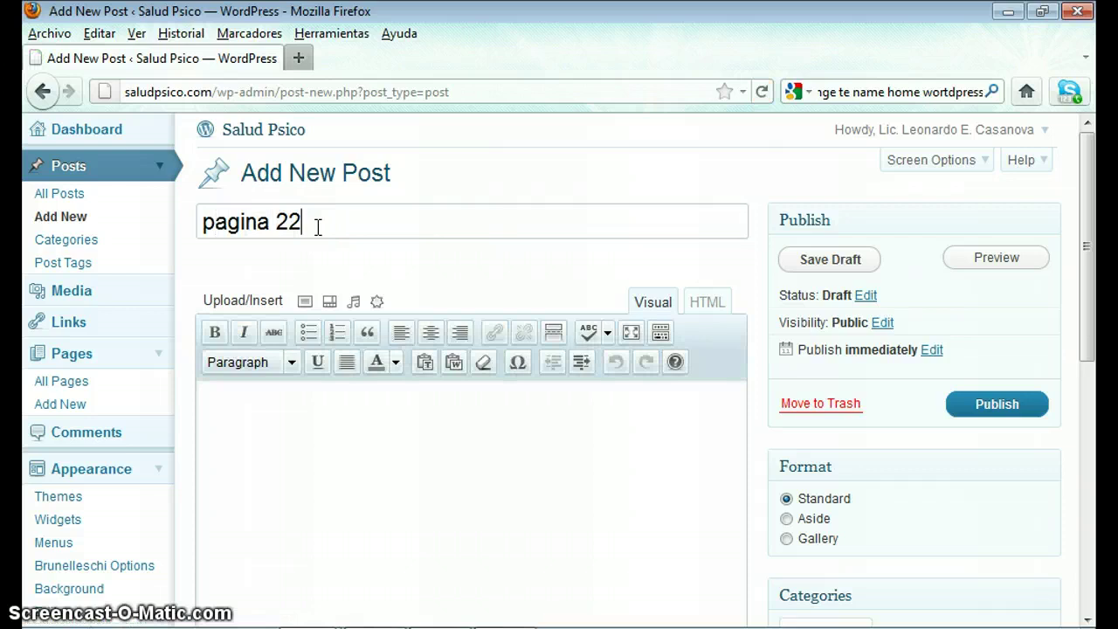
- Enter "kskjaslojsaljsdlvjk" as the body of the "pagina 22" post and publish it
left_click(427, 428)
type("ks")
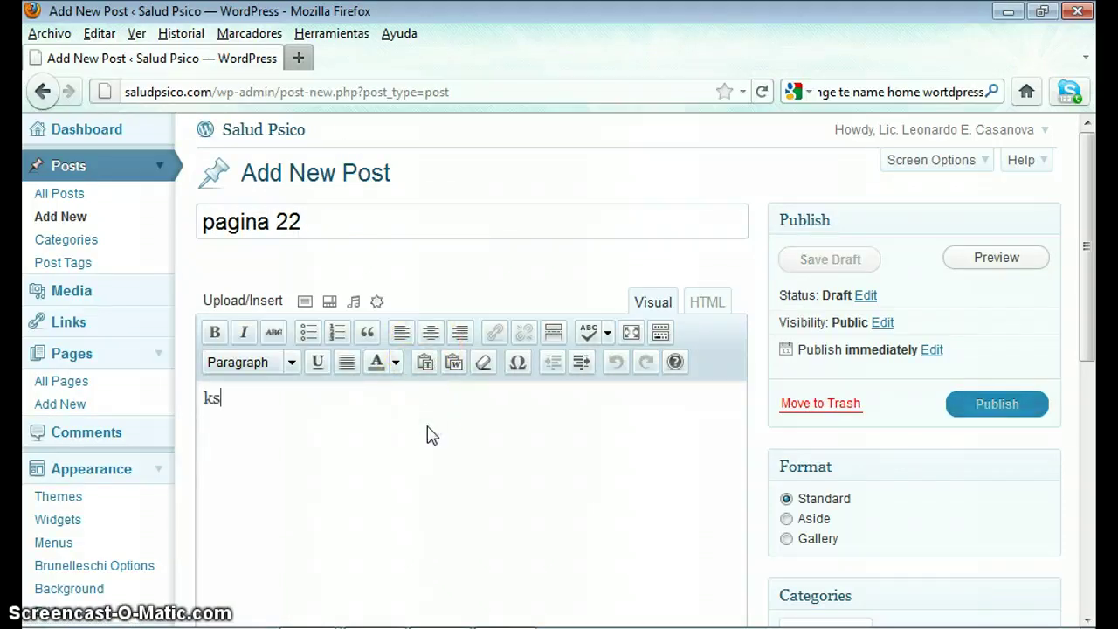
type("kjaslojsaljsdlvjk")
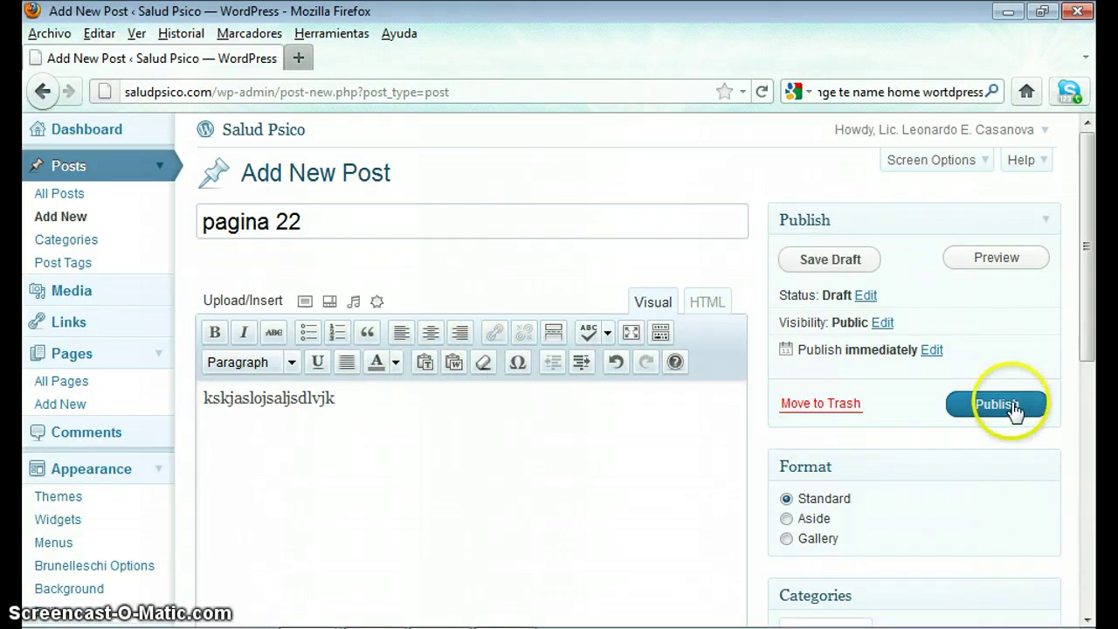
left_click(1013, 410)
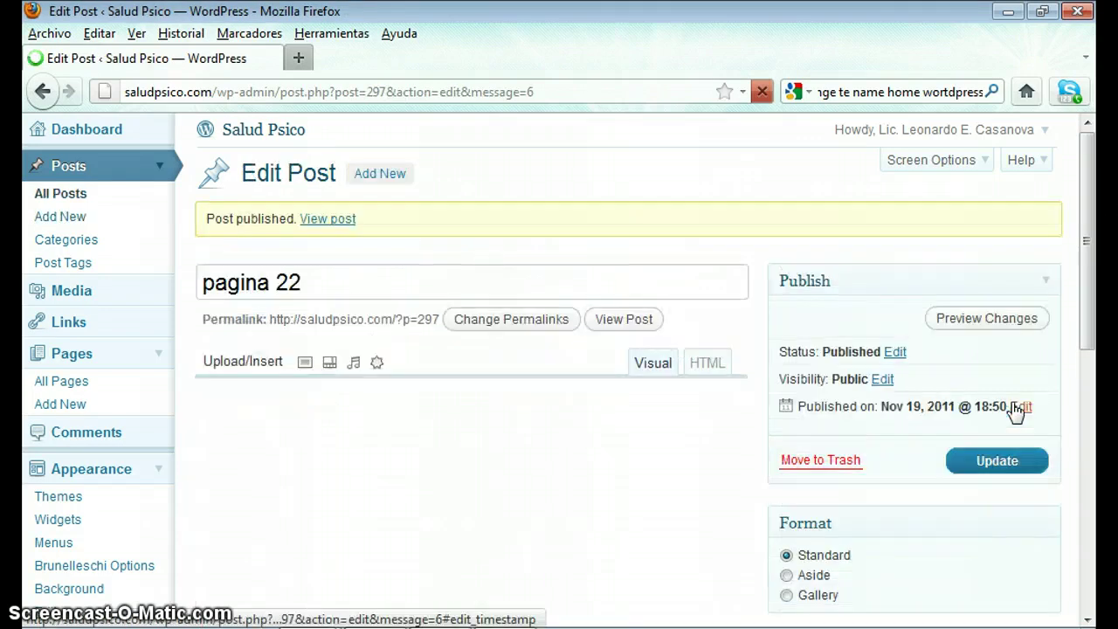
- Stay on the edit screen of the "pagina 22" post and update the post
left_click(245, 139)
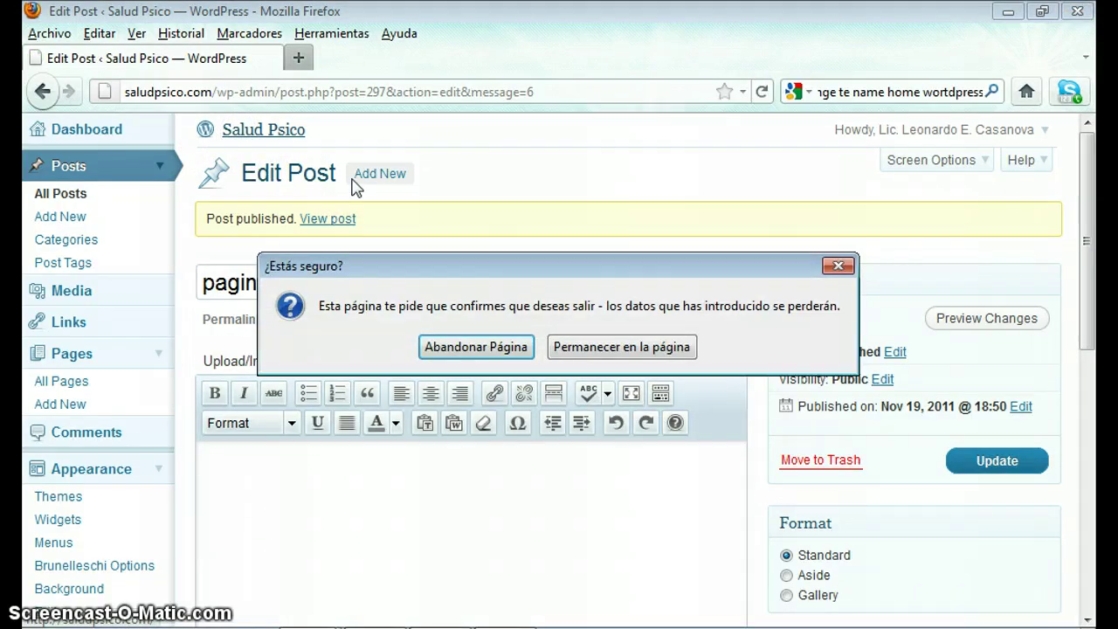
left_click(836, 266)
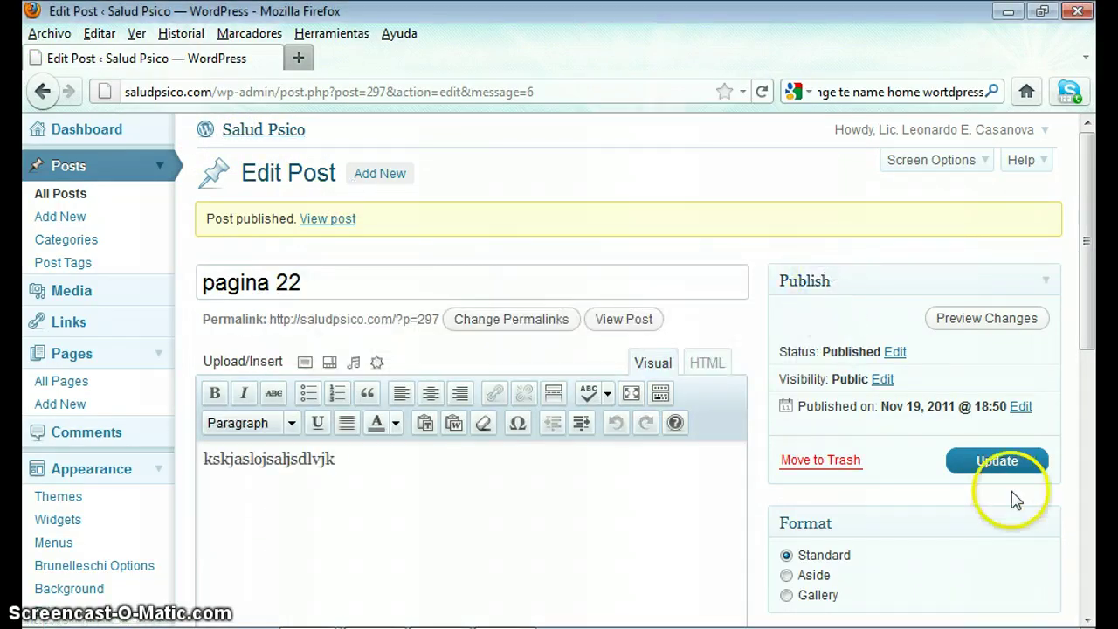
left_click(1004, 468)
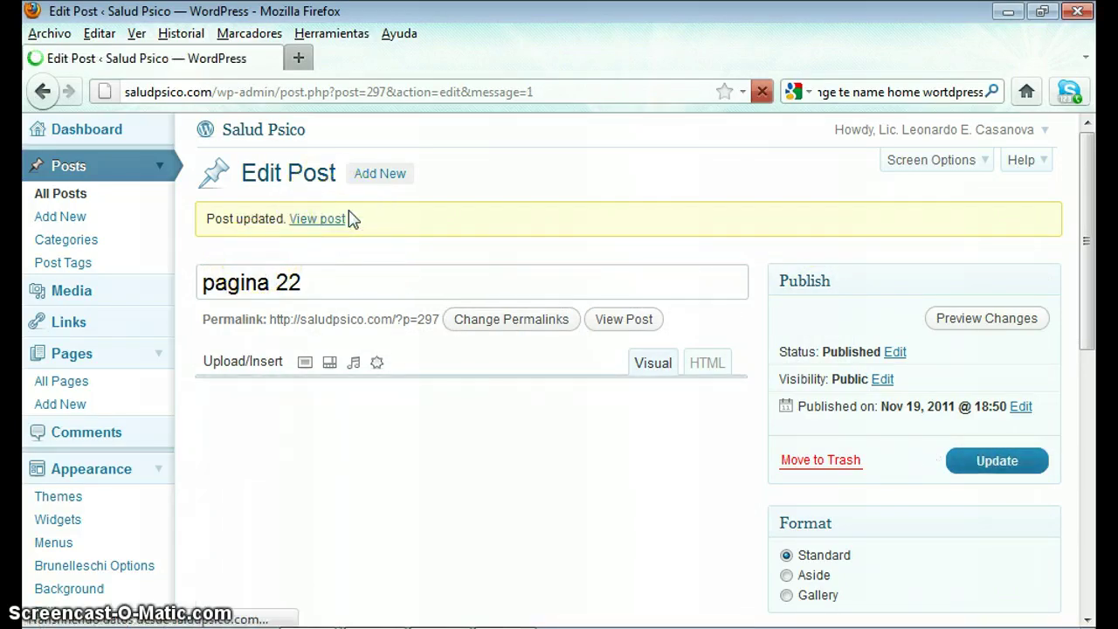
- Move the "pagina 22" post to the Trash
left_click(844, 467)
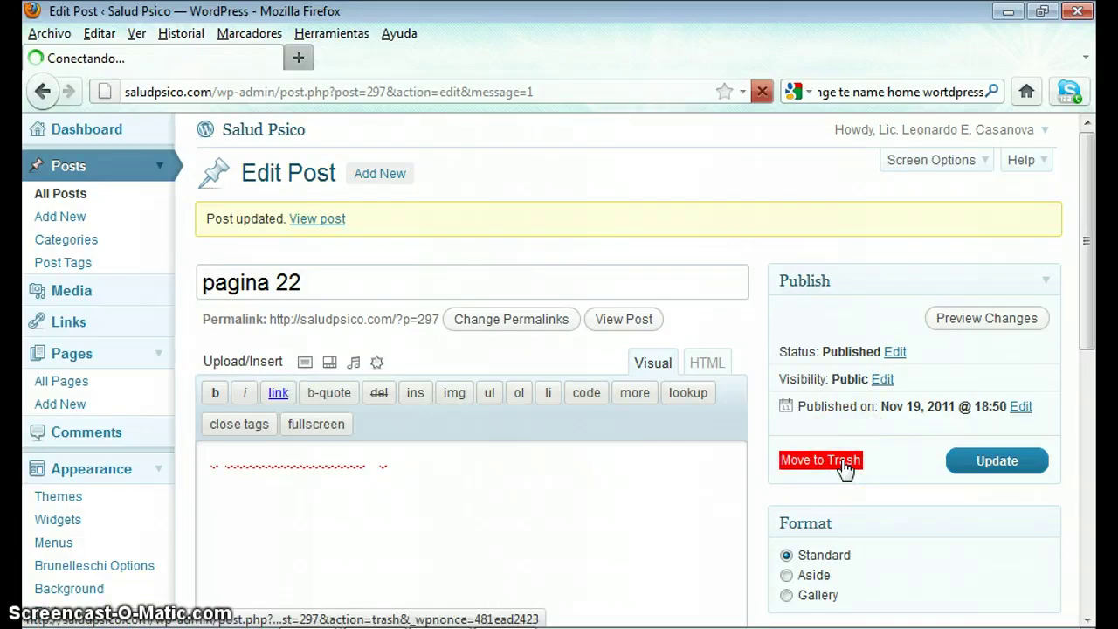
left_click(288, 173)
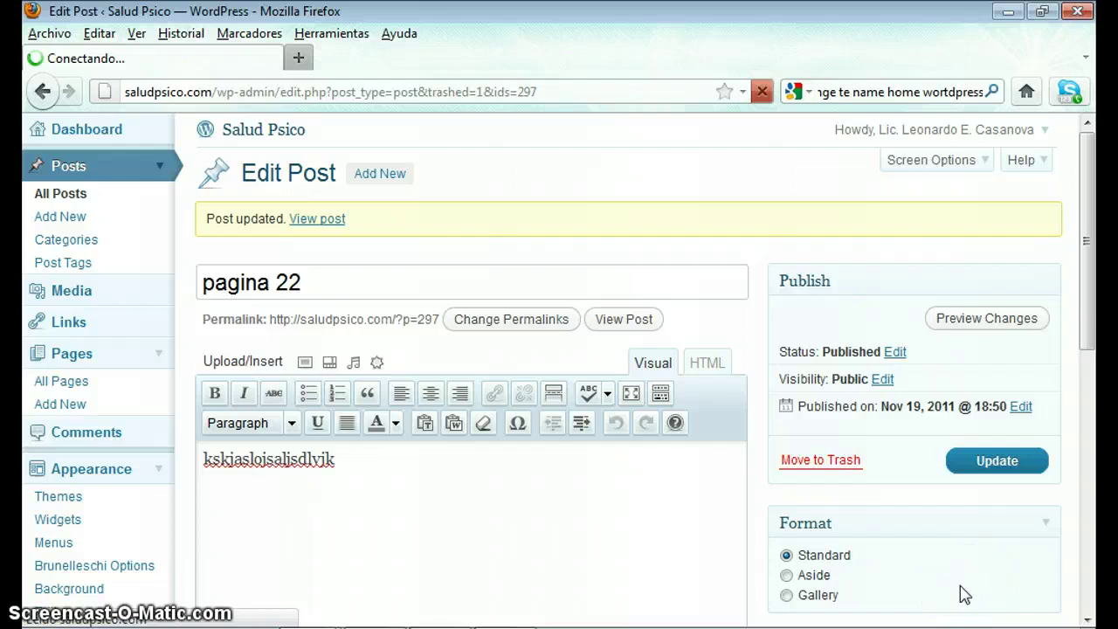
left_click(832, 461)
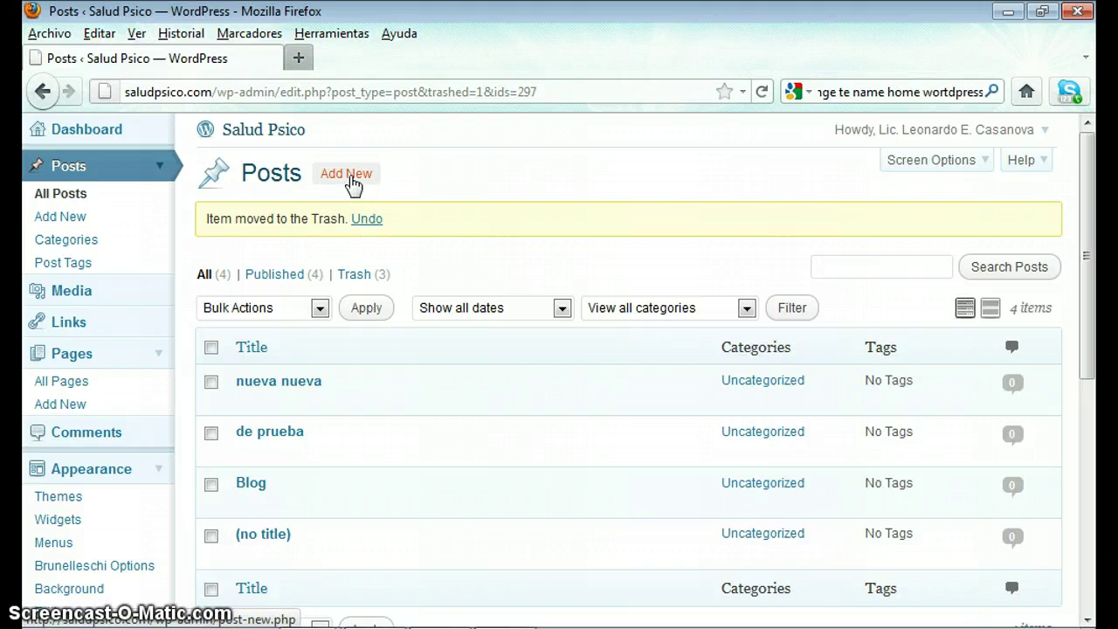
left_click(418, 179)
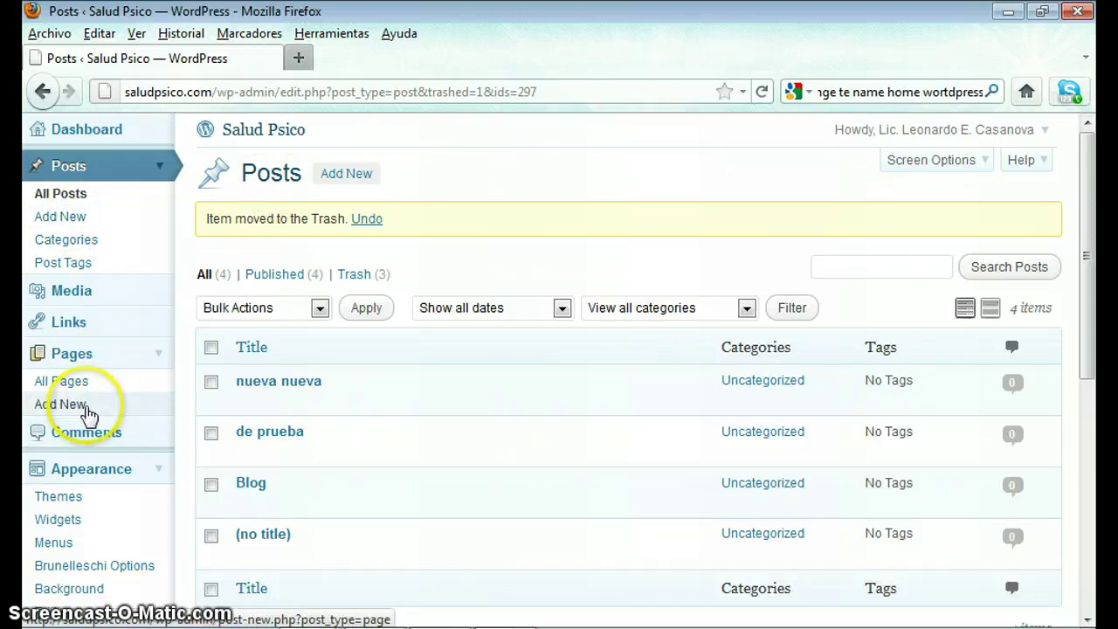
- Start a new page titled "pagina 222"
left_click(55, 407)
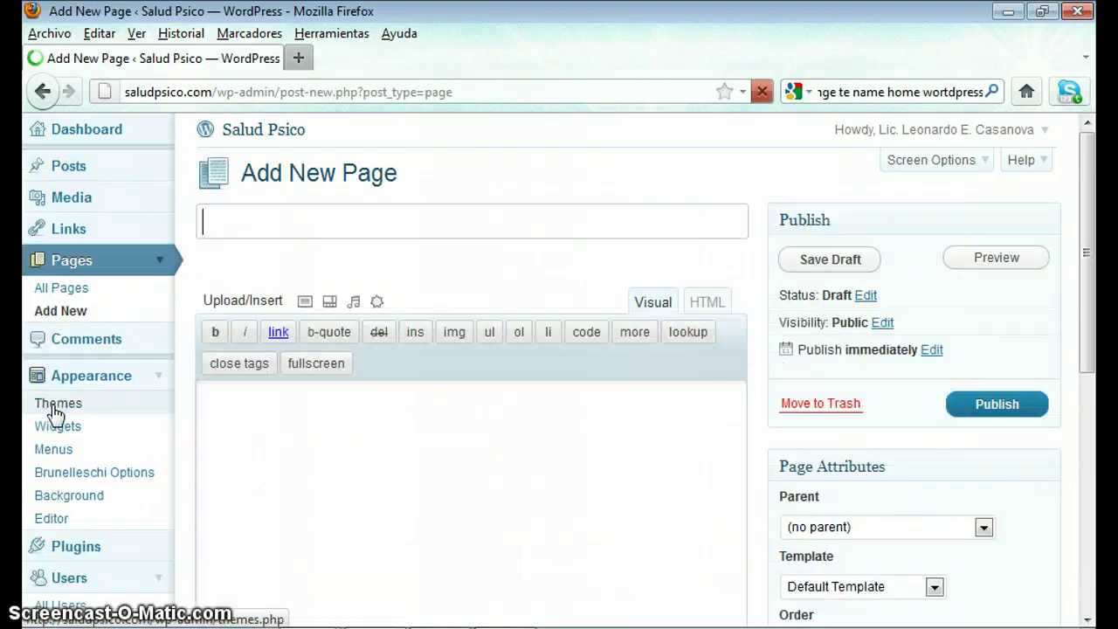
left_click(364, 215)
type("pa")
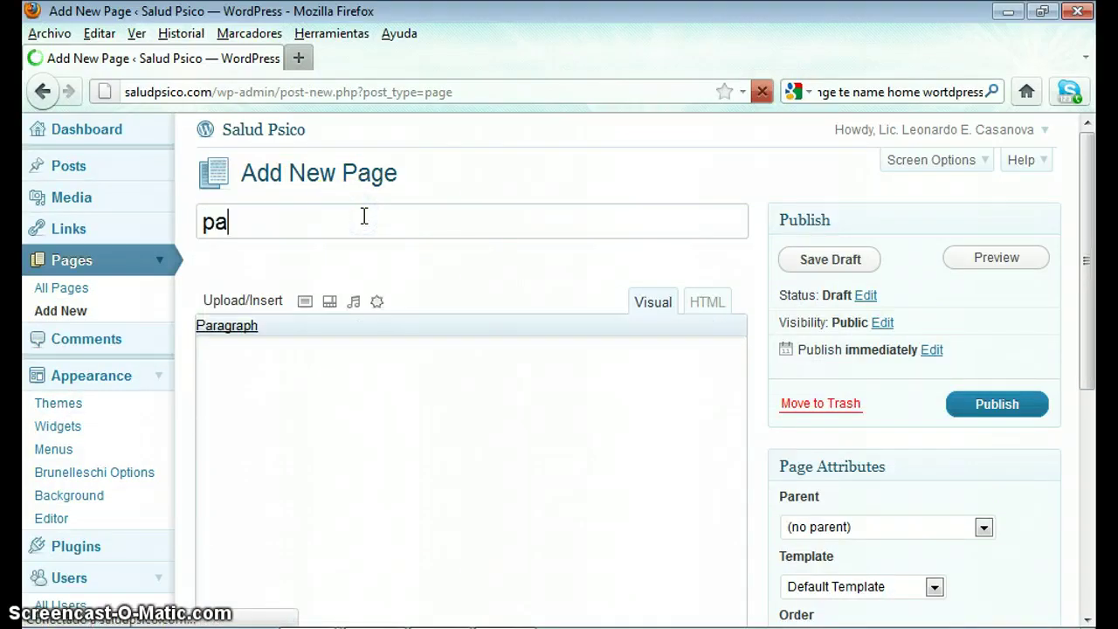
type("gina 222")
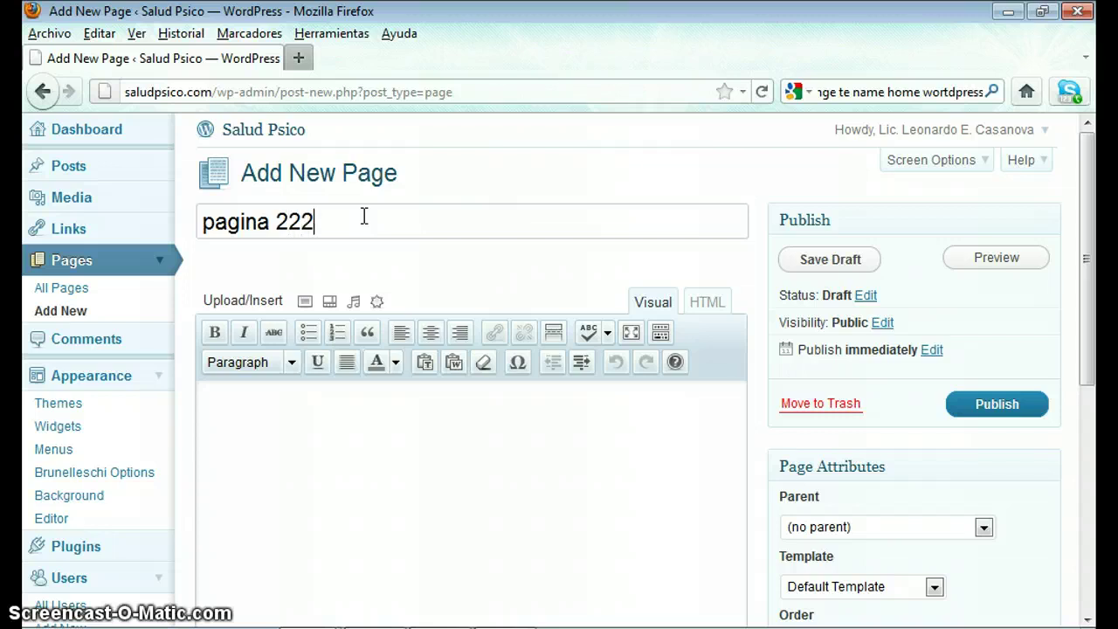
- Enter "whnvfnjwlojnslnjsdlknjdlkvnd", "kjbskjvbdkjvads" and "jbdkfdvoldvldkn" as separate body paragraphs of the "pagina 222" page and publish it
left_click(417, 475)
type("whnvfnjwlojnslnjsdlknjdlkvnd")
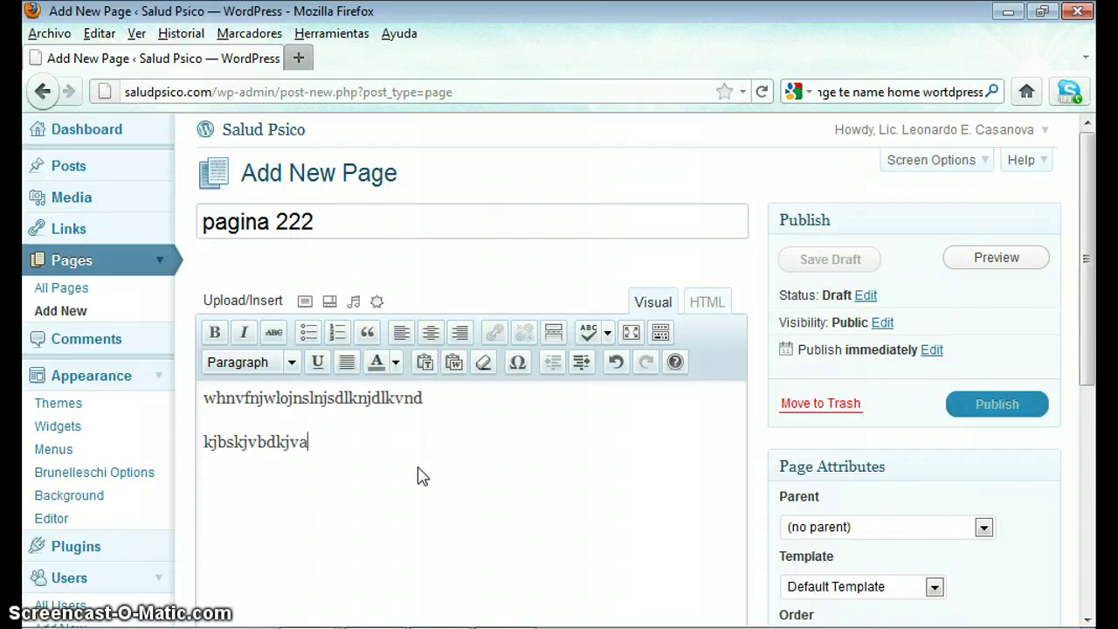
type("kfdvoldvldkn")
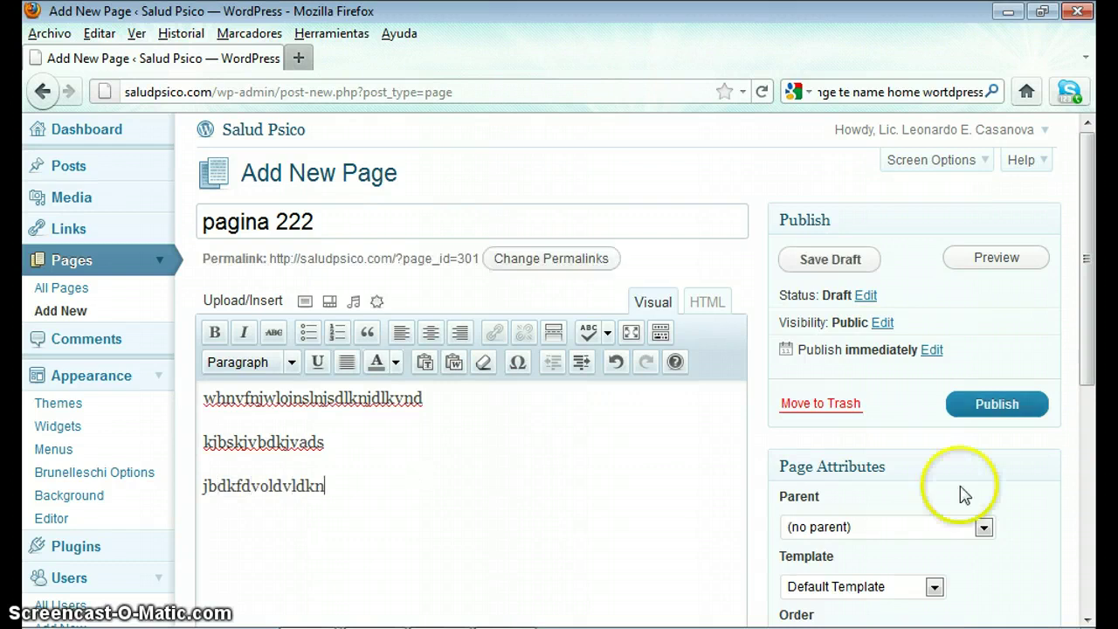
left_click(999, 410)
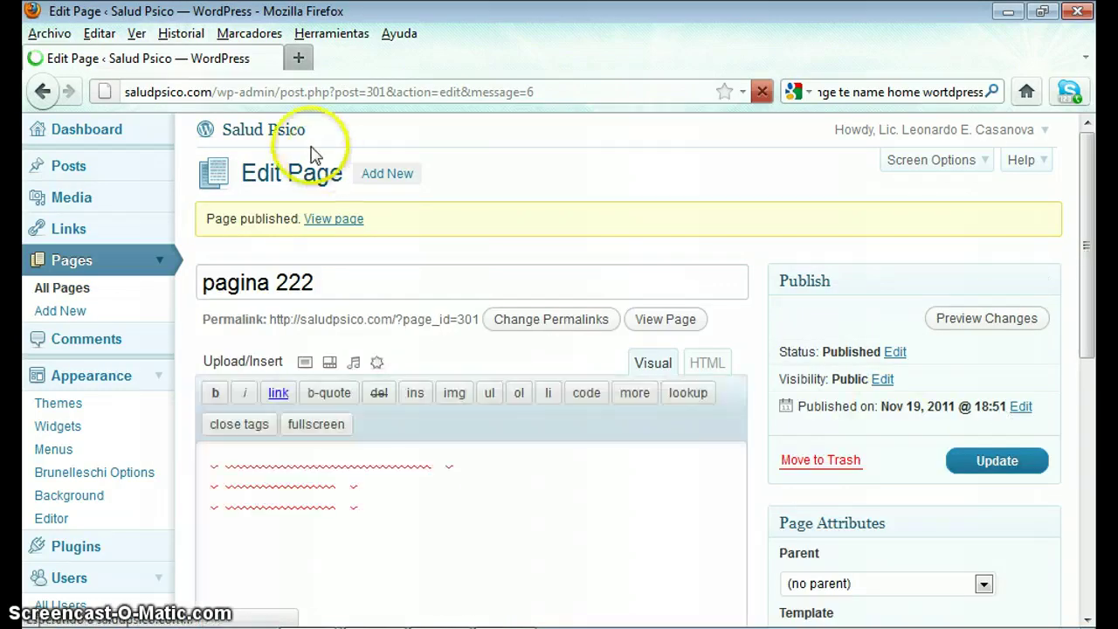
- Check the public site's navigation menu for the "pagina 222" page and return to the page's edit screen
left_click(265, 131)
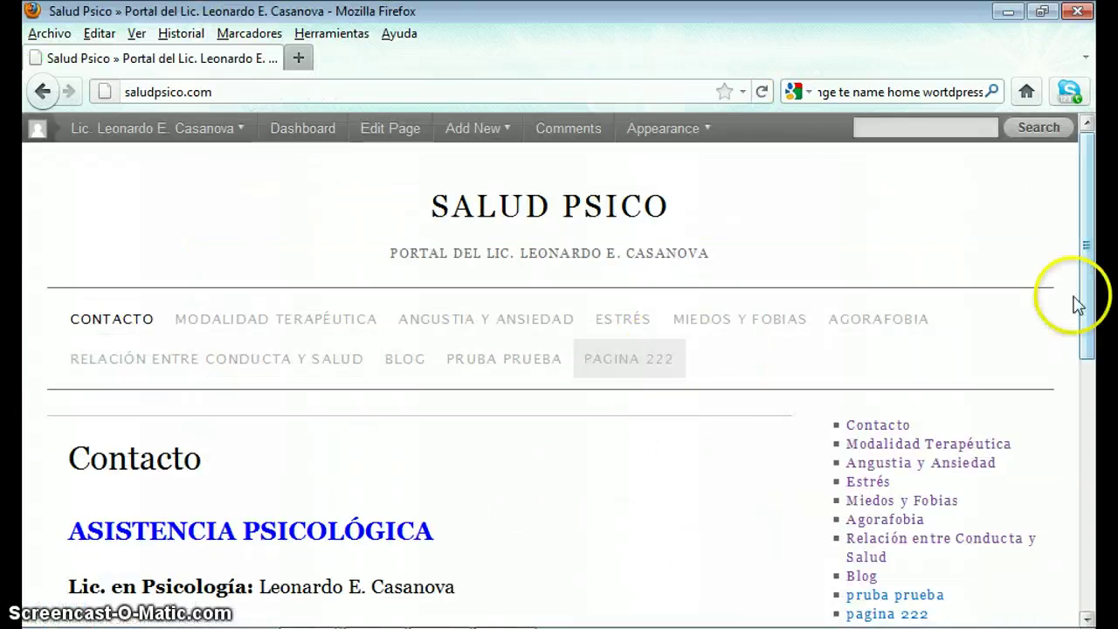
left_click_drag(1090, 287, 1093, 210)
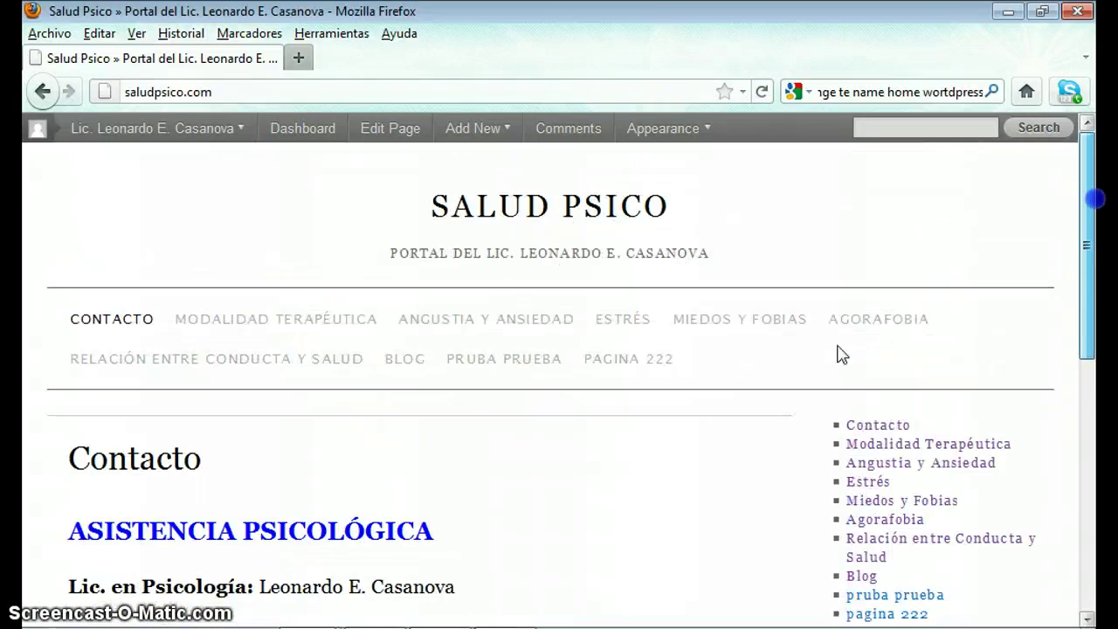
left_click(642, 369)
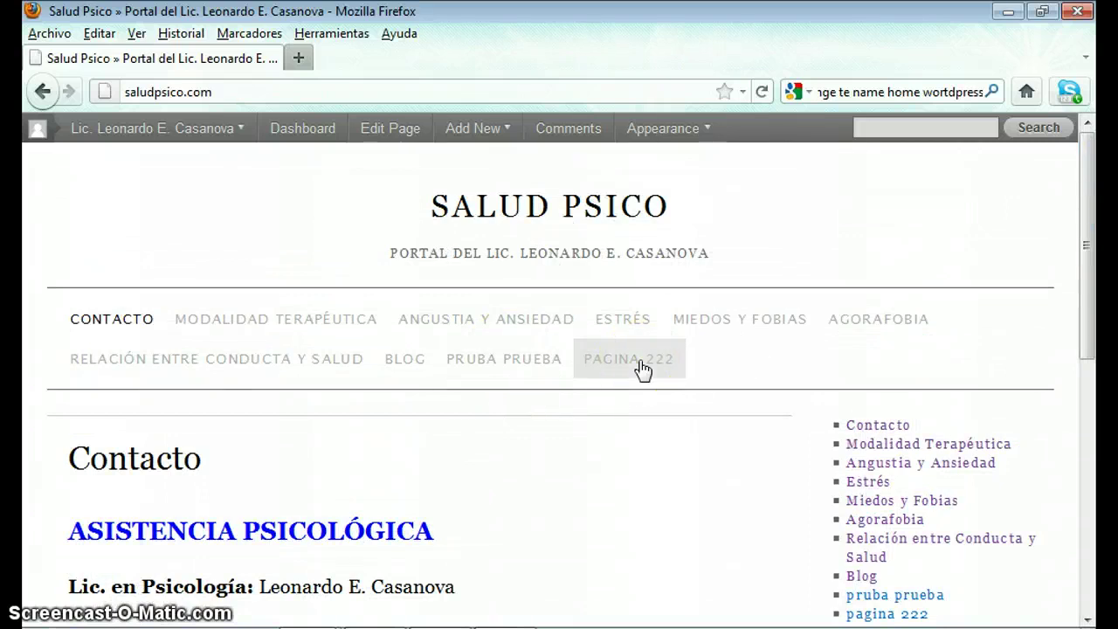
left_click(642, 369)
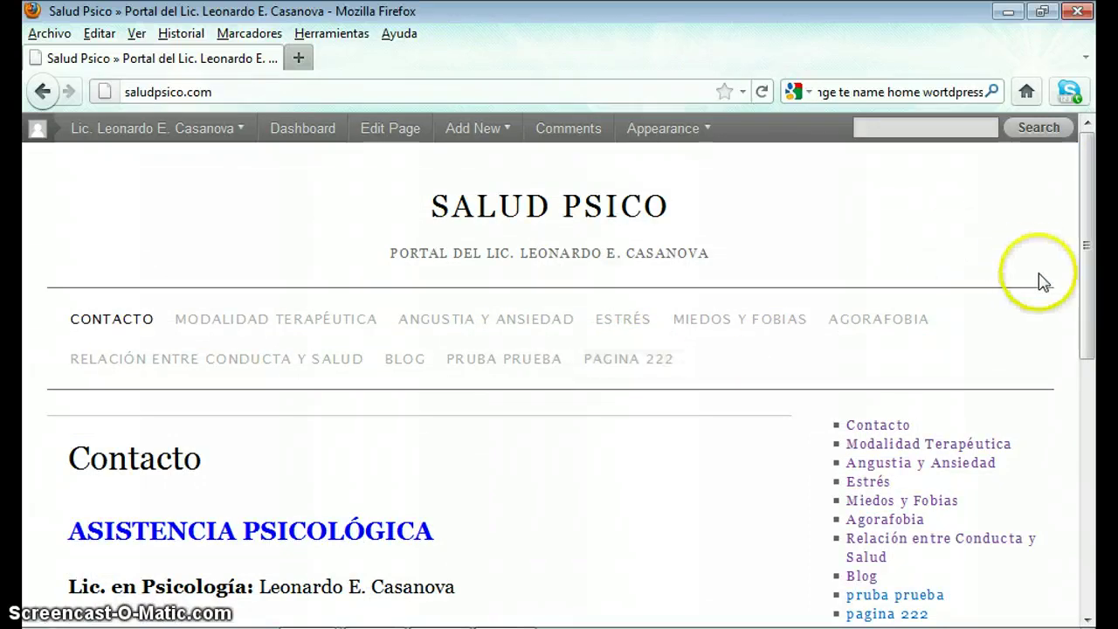
left_click(42, 91)
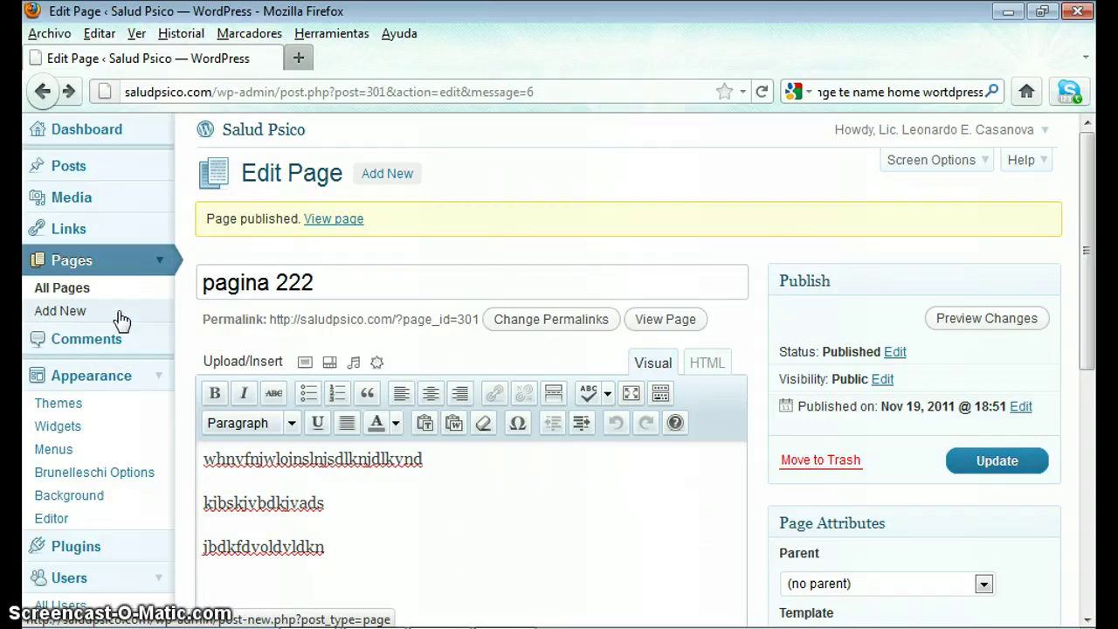
- Move the "pruba prueba" and "pagina 222" pages to the Trash from the list of all pages
left_click(77, 295)
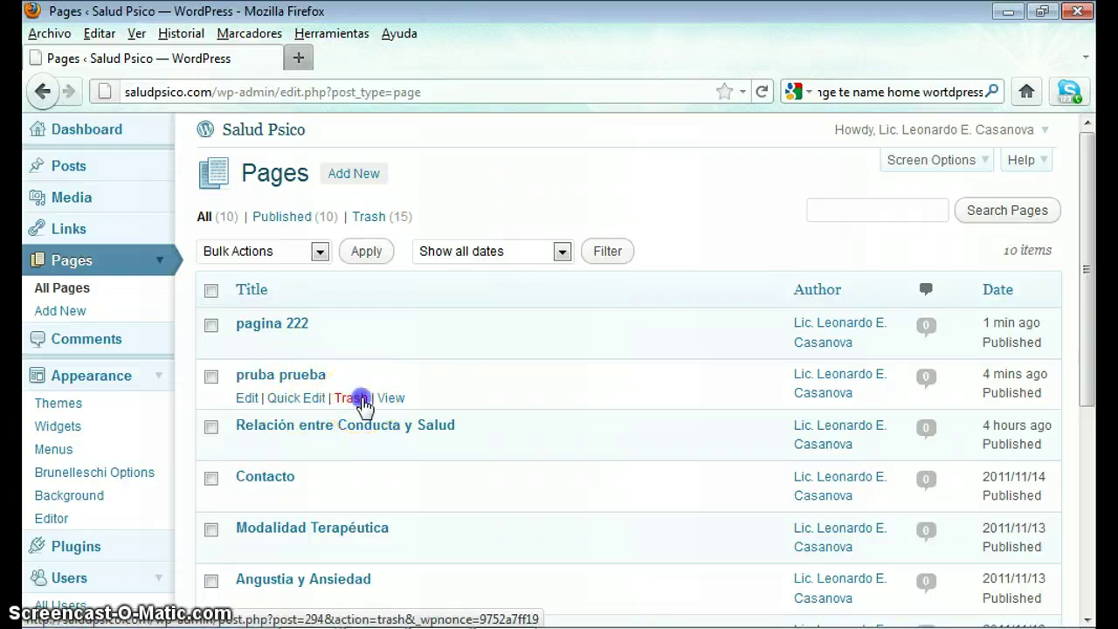
left_click(360, 398)
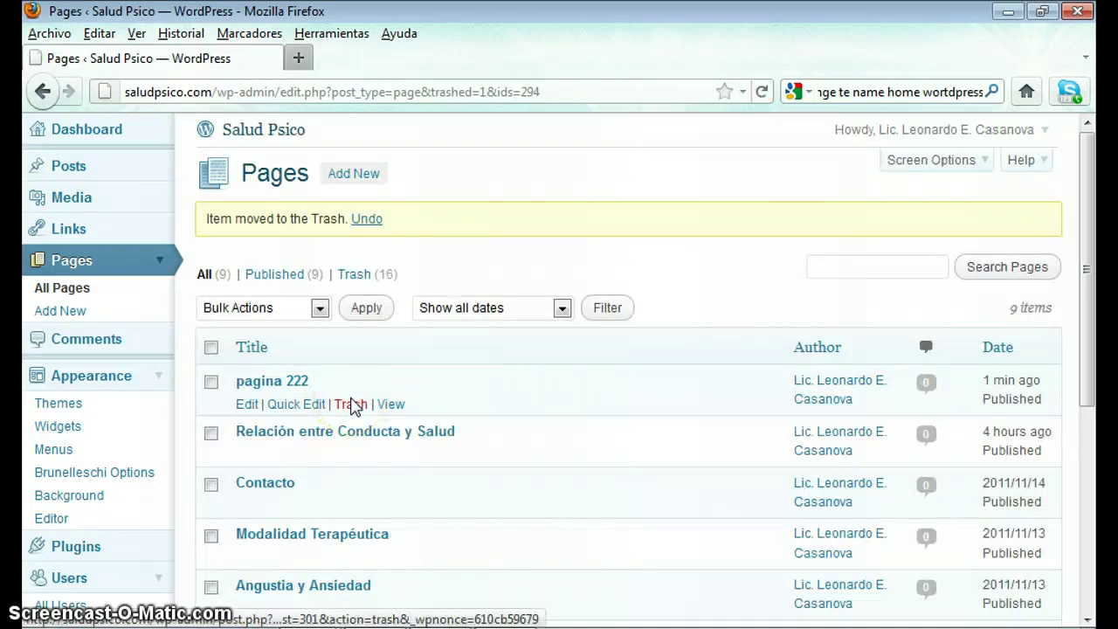
left_click(349, 404)
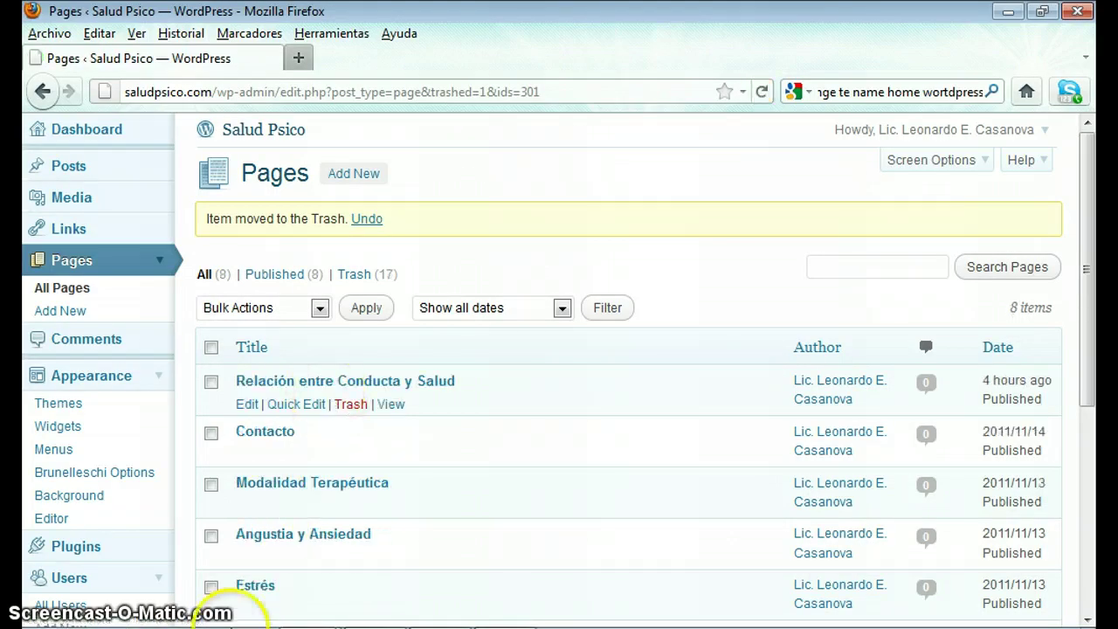
scroll(384, 384, "down", 5)
scroll(378, 379, "up", 5)
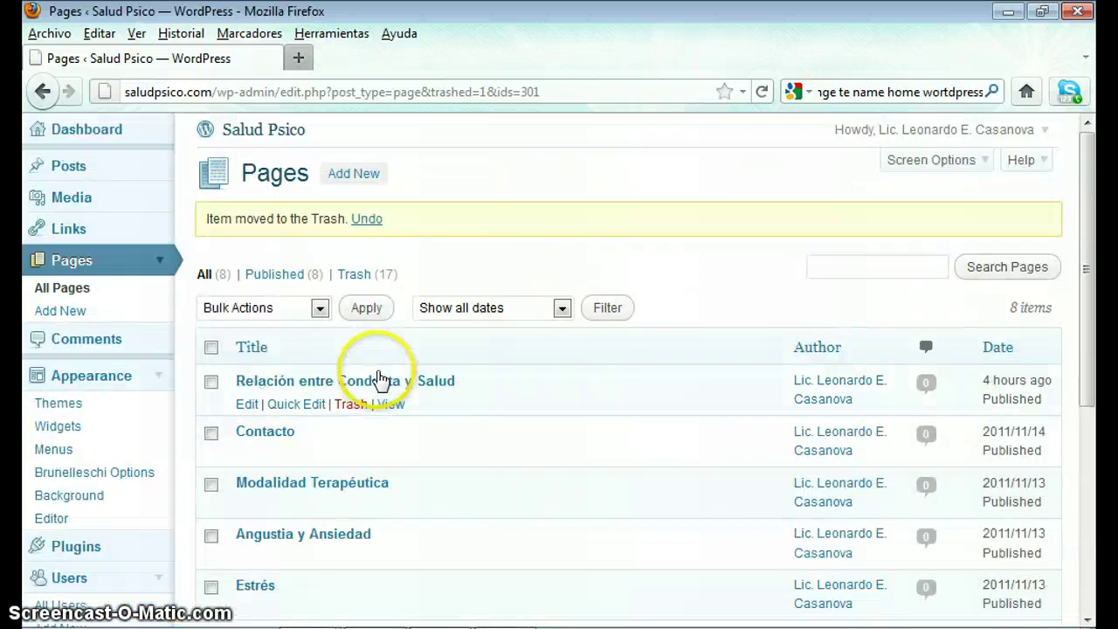
- Examine the public site's navigation menu and side page list for the trashed "pruba prueba" and "pagina 222" pages
left_click(276, 131)
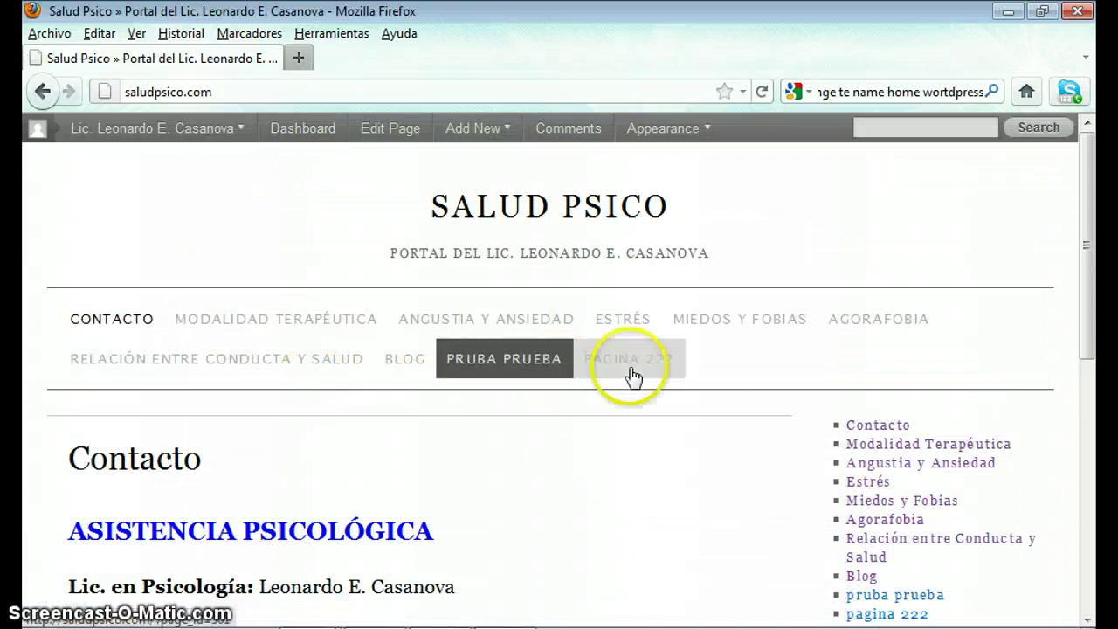
scroll(873, 419, "down", 5)
scroll(923, 425, "up", 4)
scroll(906, 475, "down", 2)
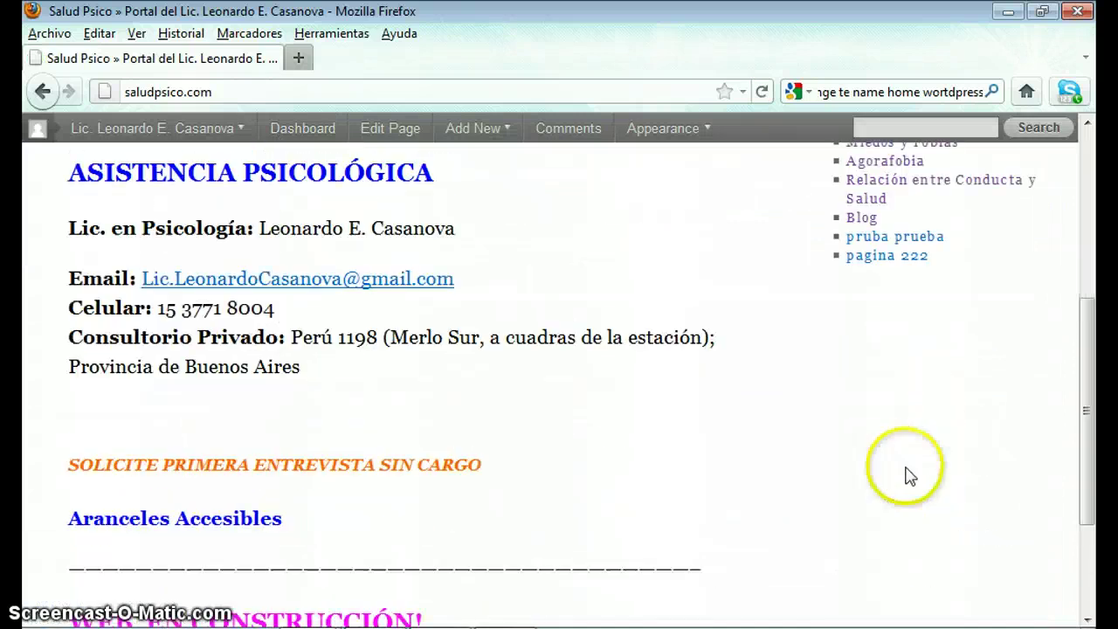
scroll(910, 469, "up", 4)
scroll(908, 474, "down", 2)
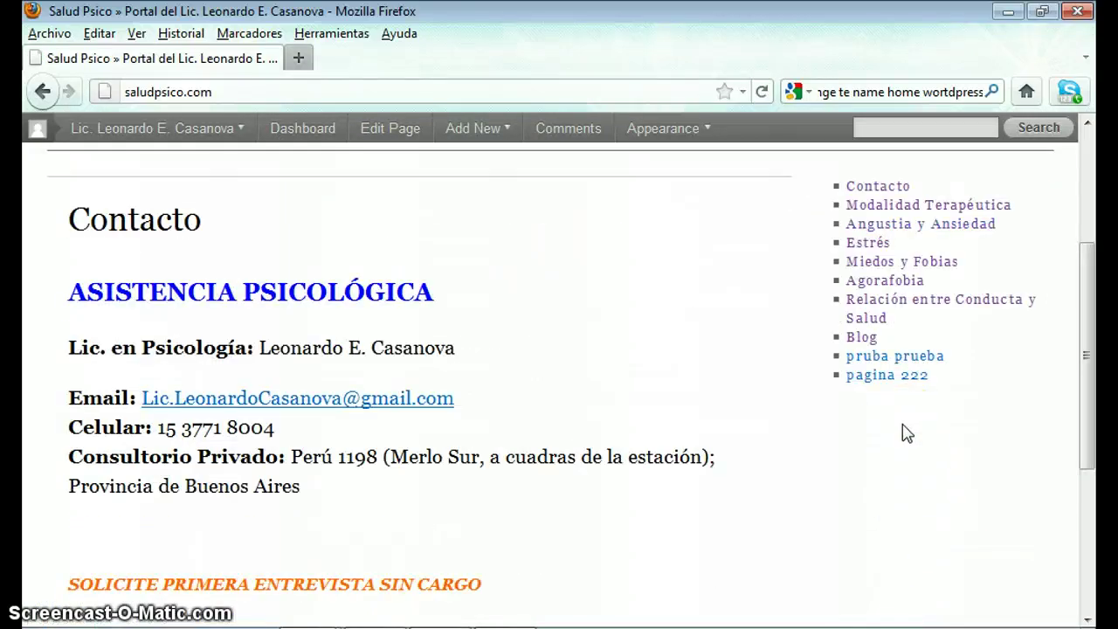
scroll(906, 434, "up", 3)
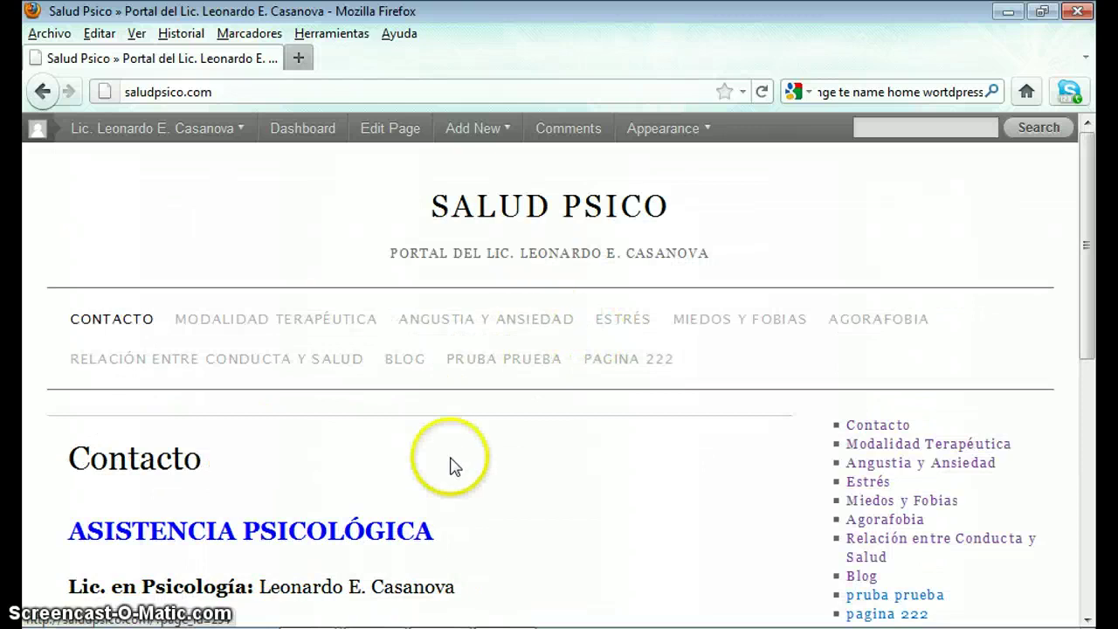
- Go back to the menu settings and remove the "pruba prueba" item from Menu Personalizado
left_click(374, 131)
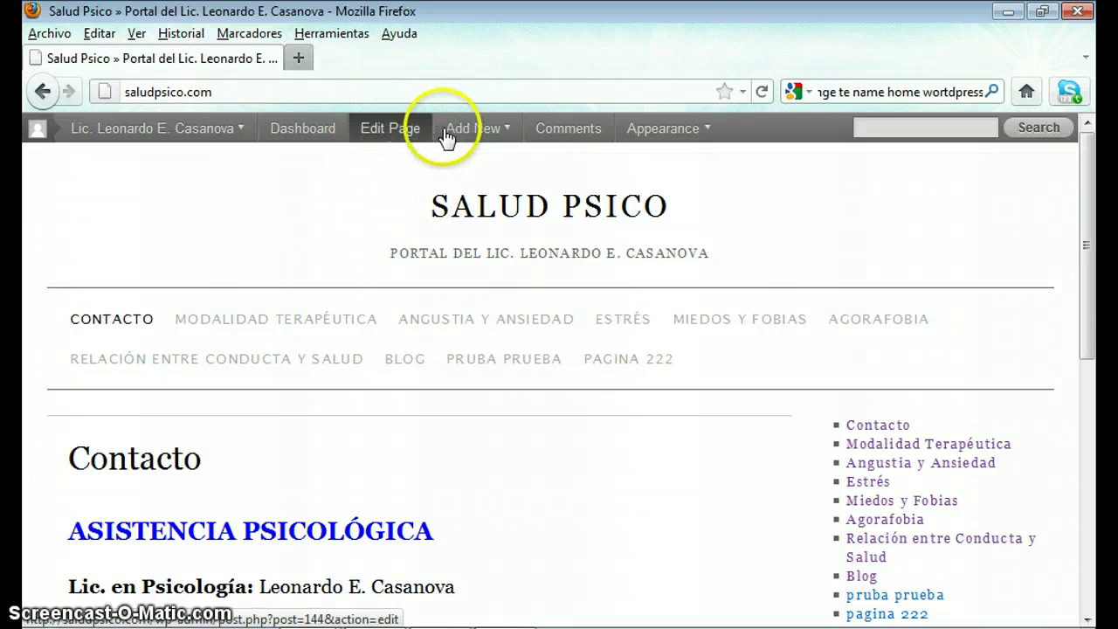
left_click(308, 133)
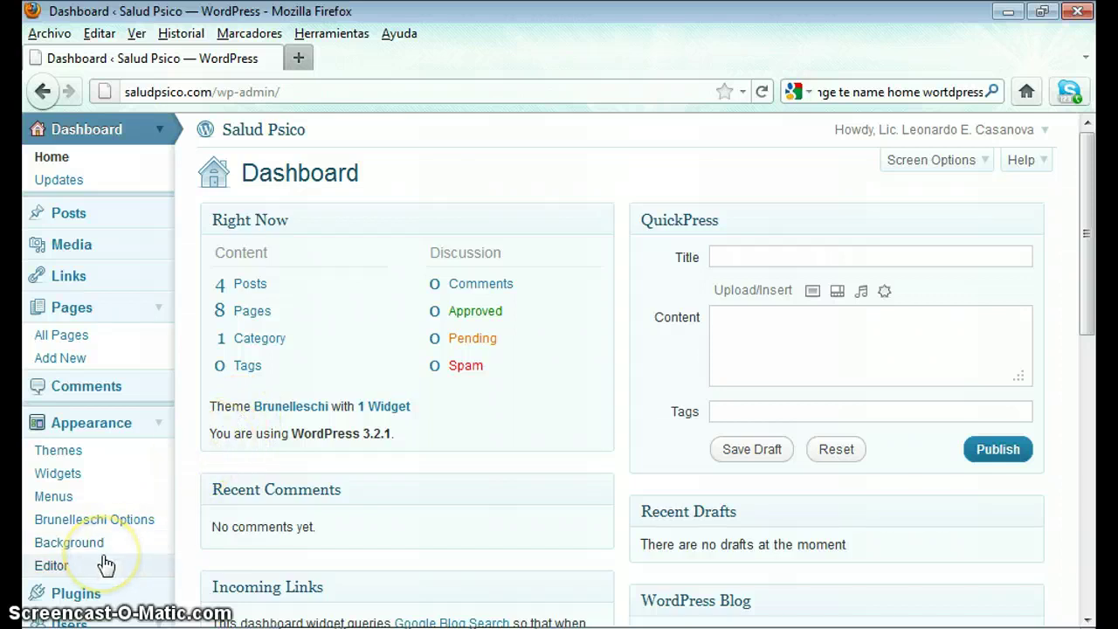
left_click(63, 499)
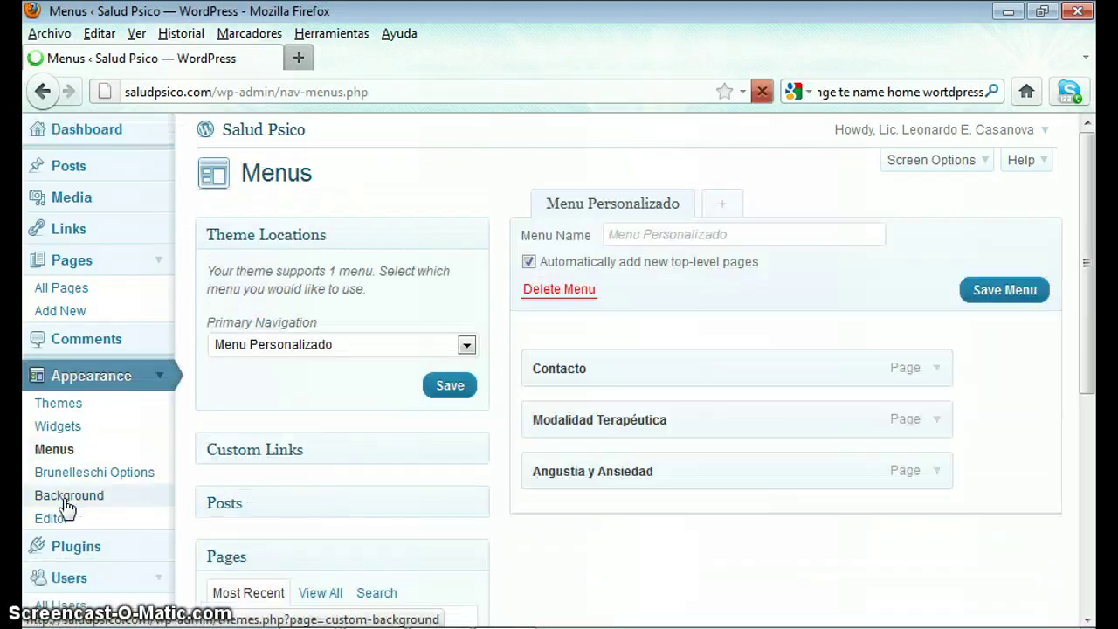
left_click_drag(1083, 341, 1096, 535)
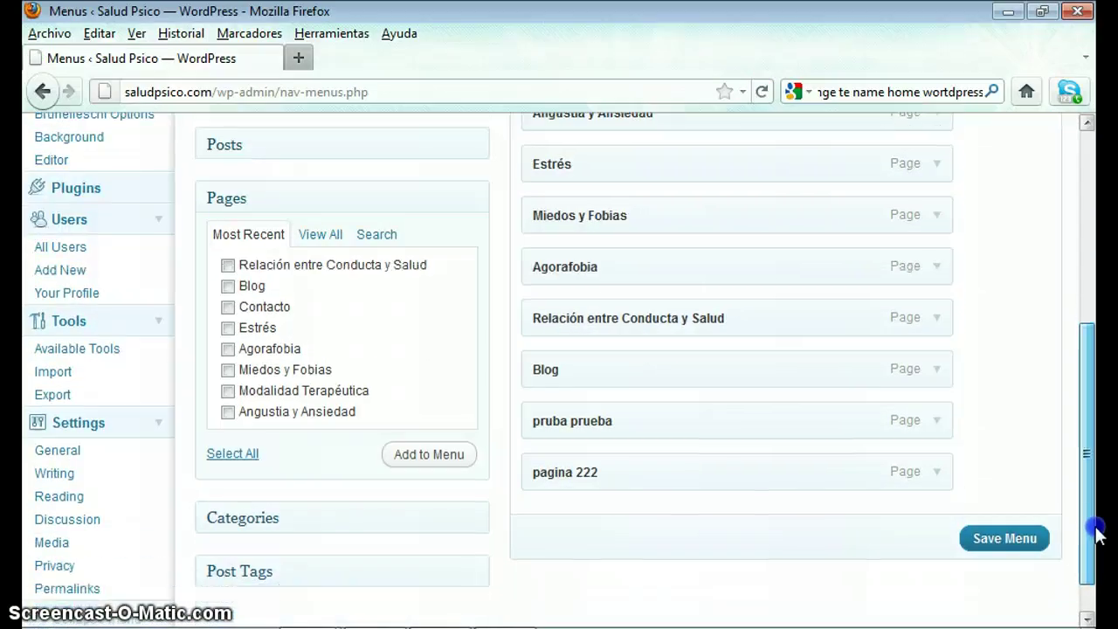
left_click(938, 424)
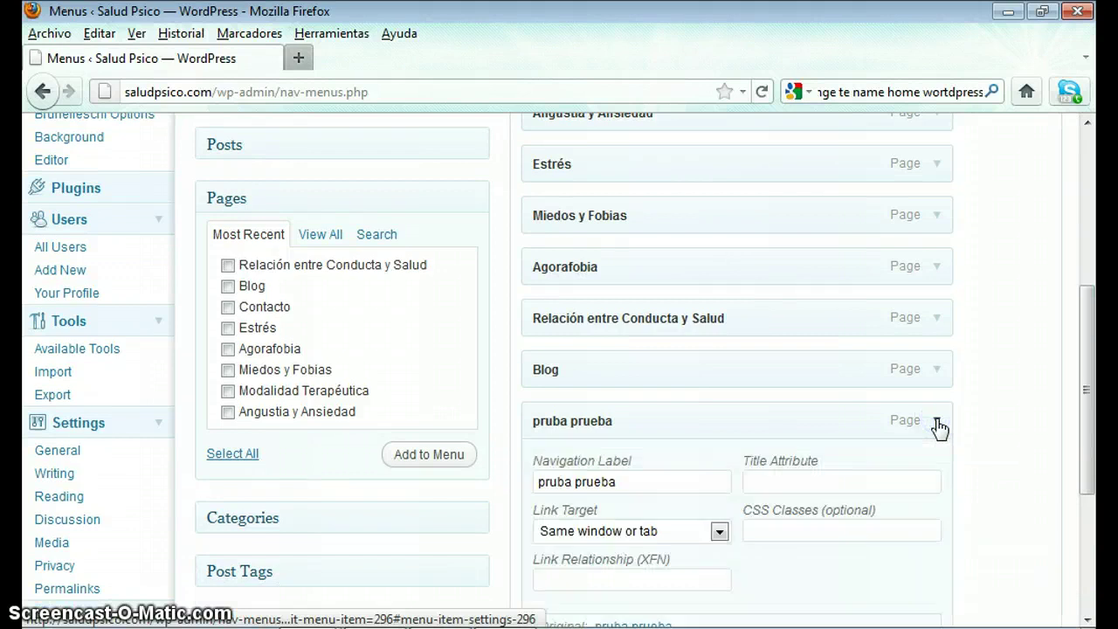
left_click_drag(1090, 359, 1098, 468)
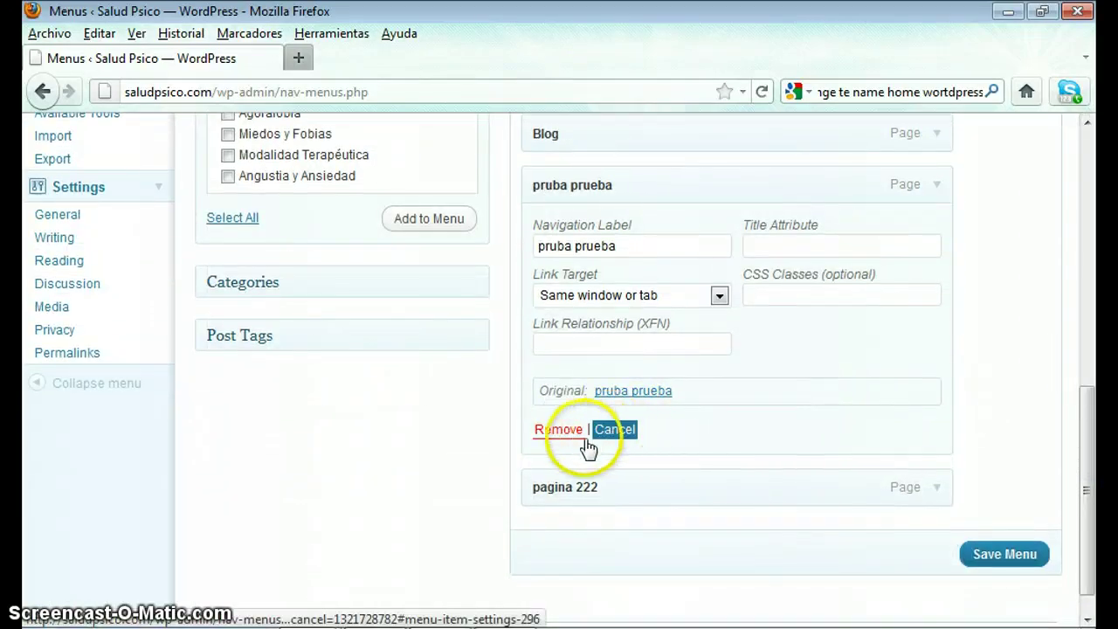
left_click(559, 429)
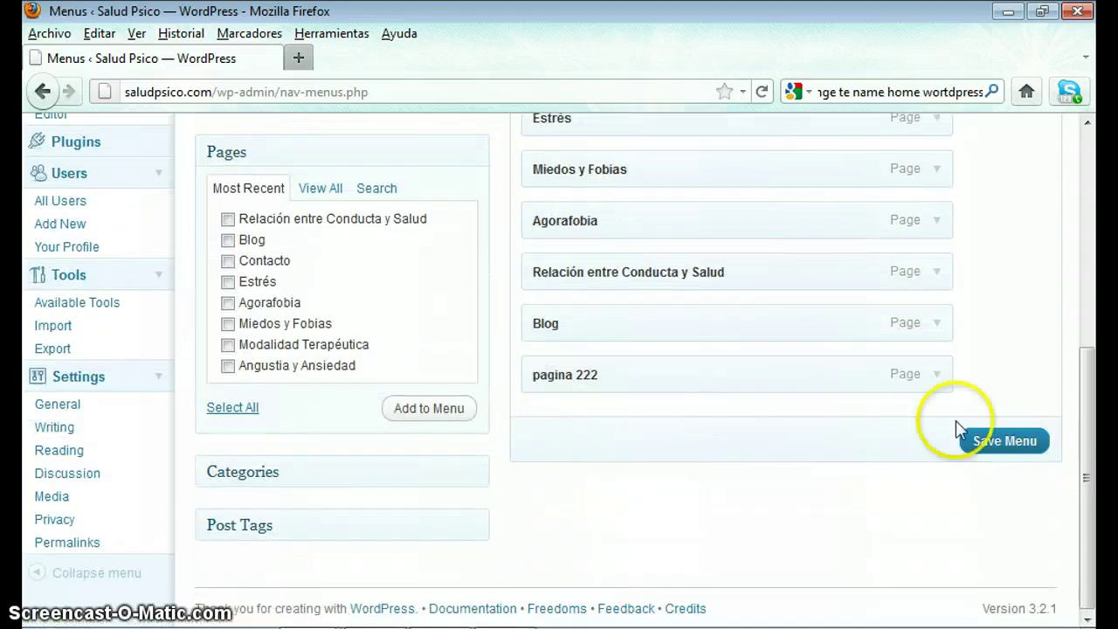
- Remove the "pagina 222" item from Menu Personalizado
left_click(936, 376)
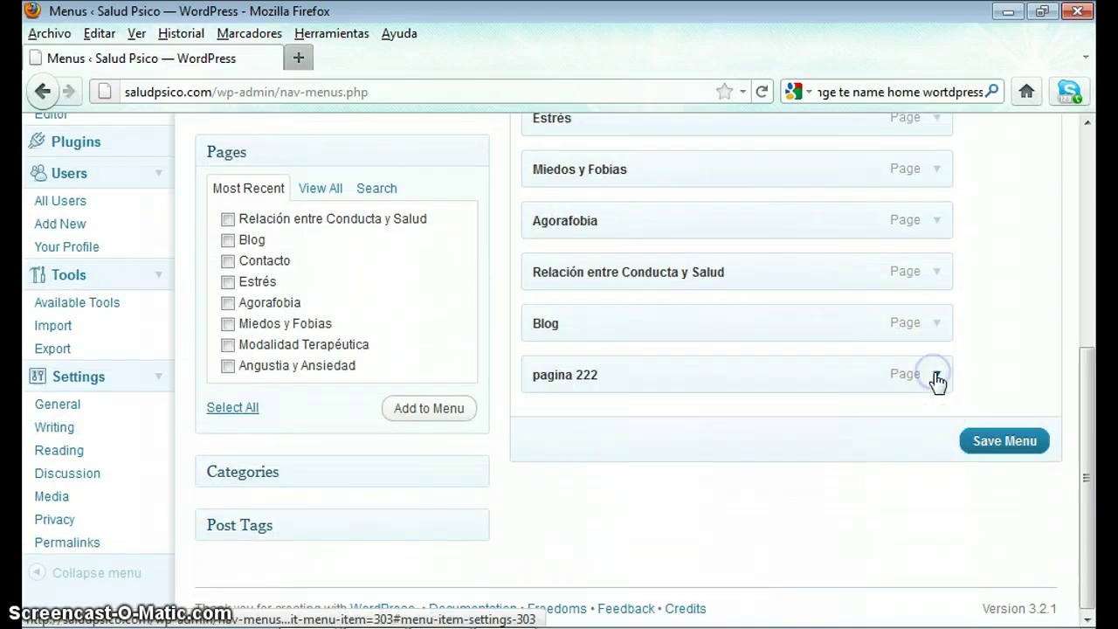
left_click(936, 377)
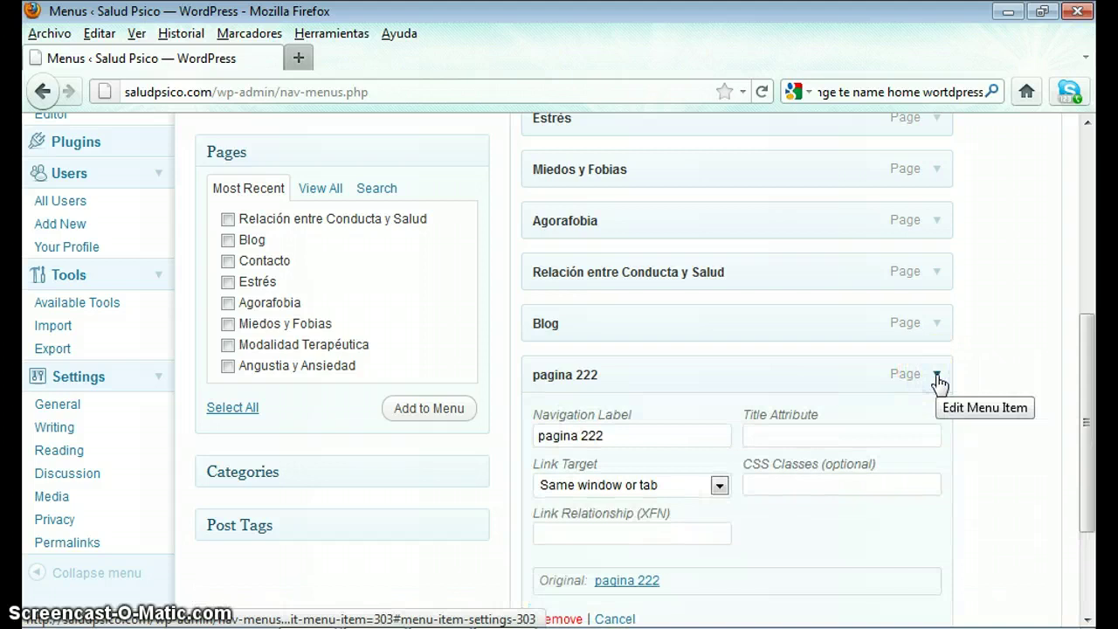
left_click_drag(1091, 344, 1091, 423)
left_click(579, 451)
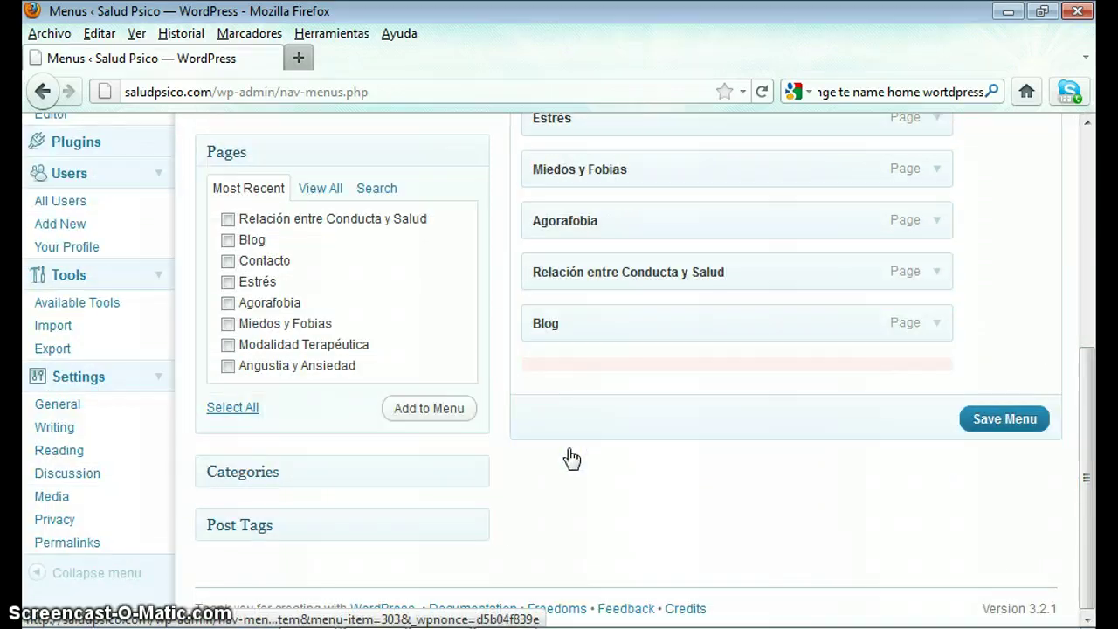
- Save Menu Personalizado and open the public site to check its navigation menu
left_click(1094, 295)
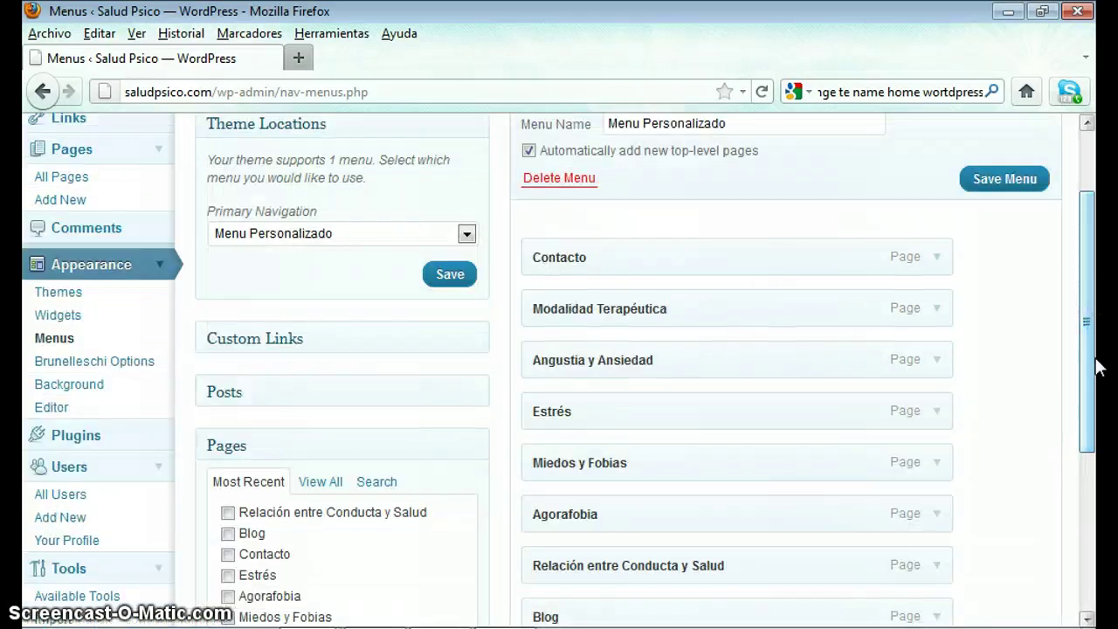
left_click_drag(1091, 361, 1091, 250)
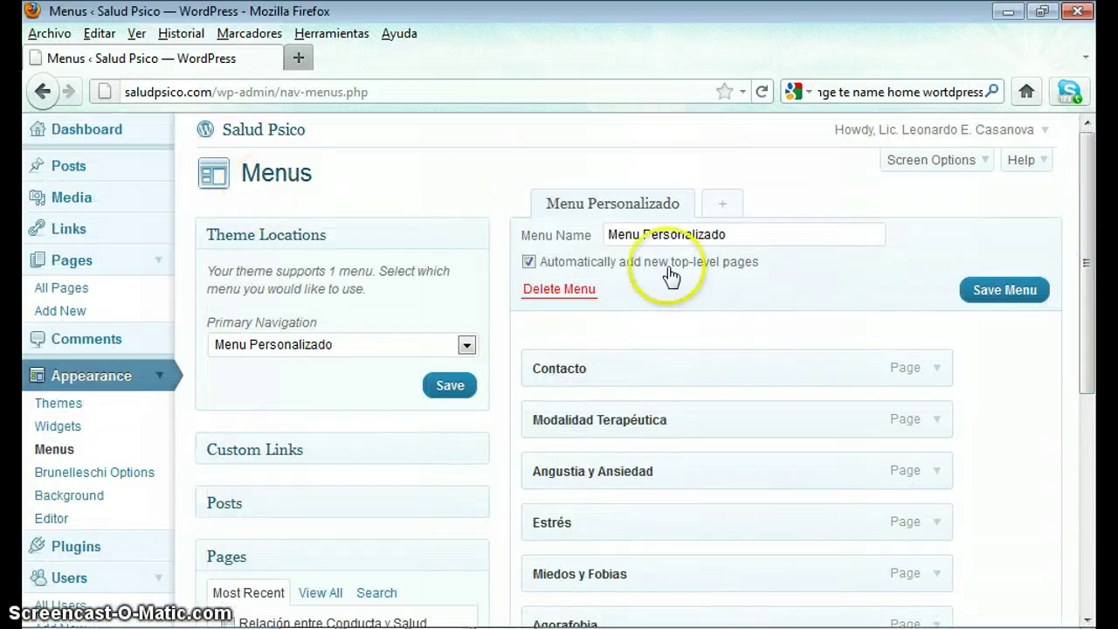
left_click(995, 289)
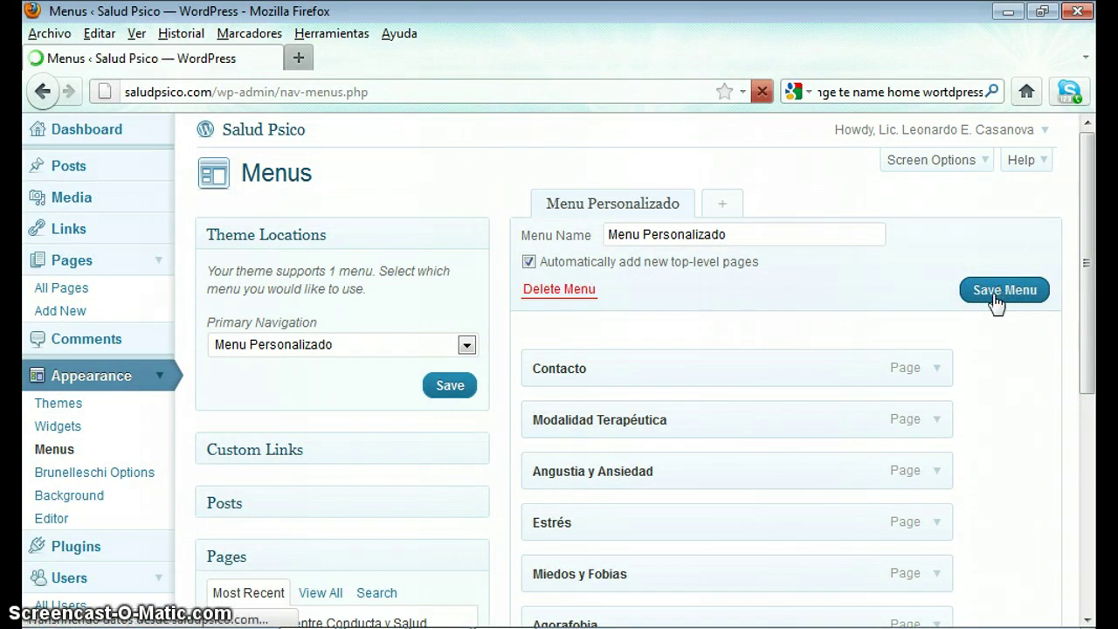
left_click(1075, 350)
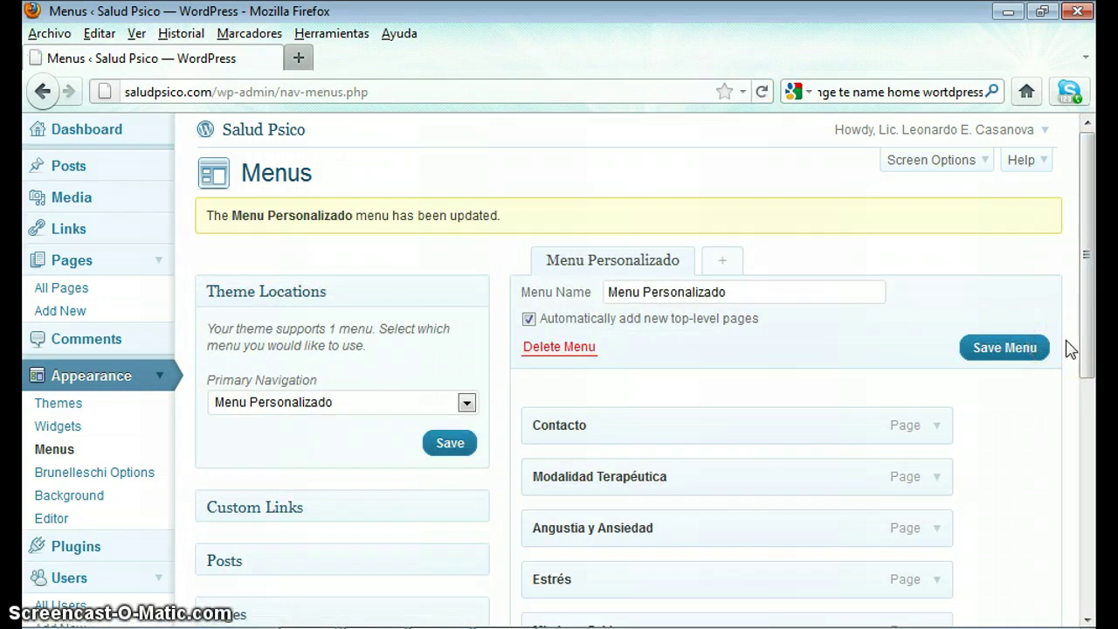
left_click(268, 132)
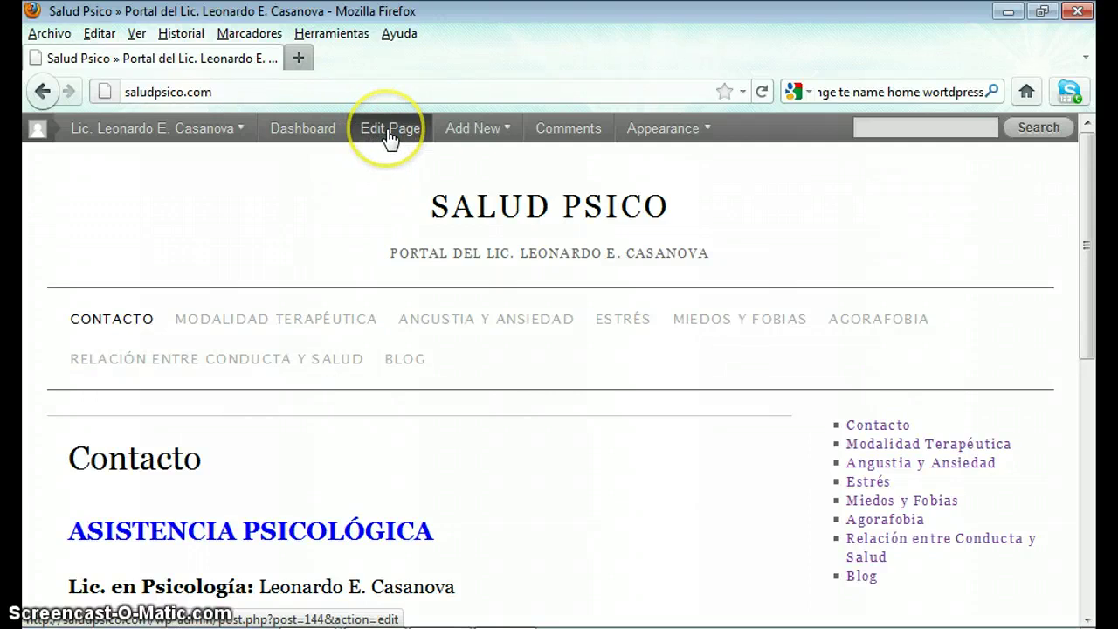
- Return to the dashboard and move the "nueva nueva" and "de prueba" posts to the Trash from the list of all posts
left_click(304, 138)
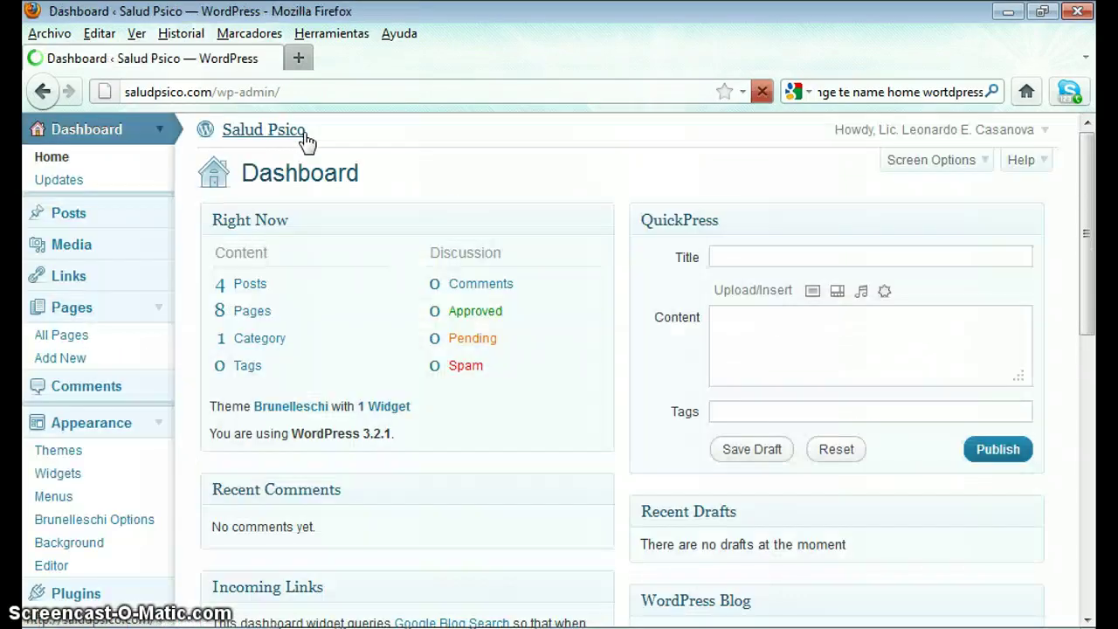
left_click(253, 286)
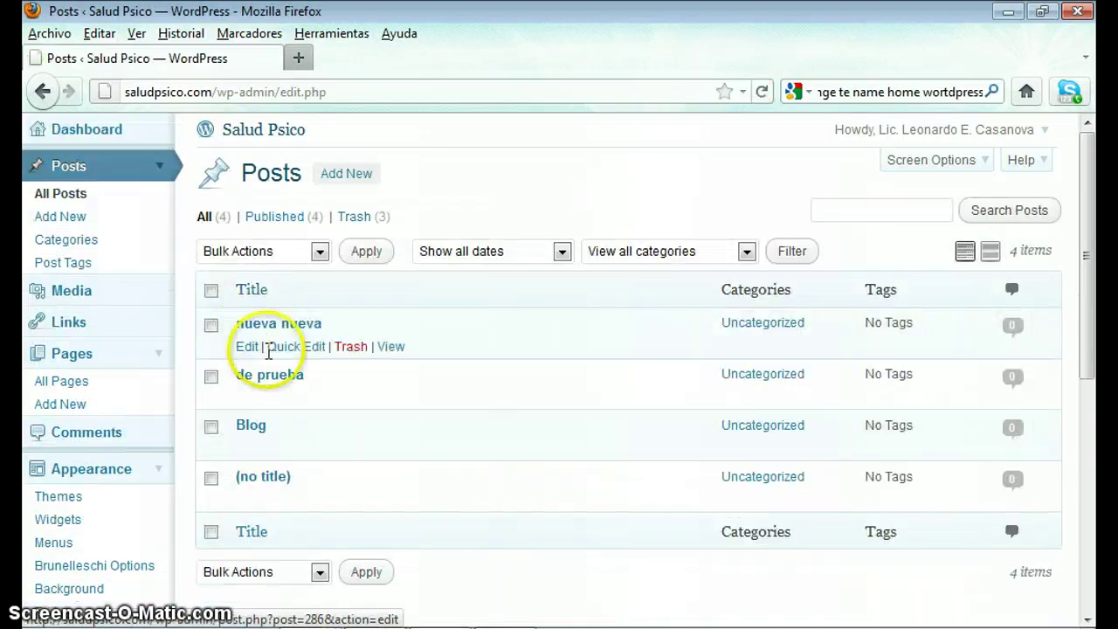
left_click(387, 347)
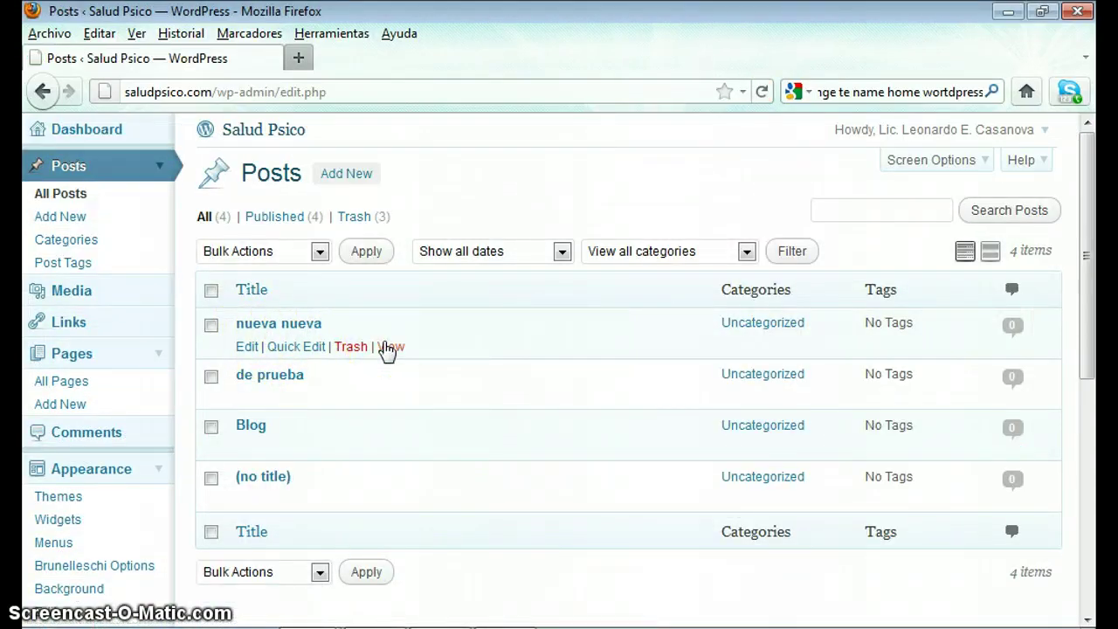
left_click(350, 350)
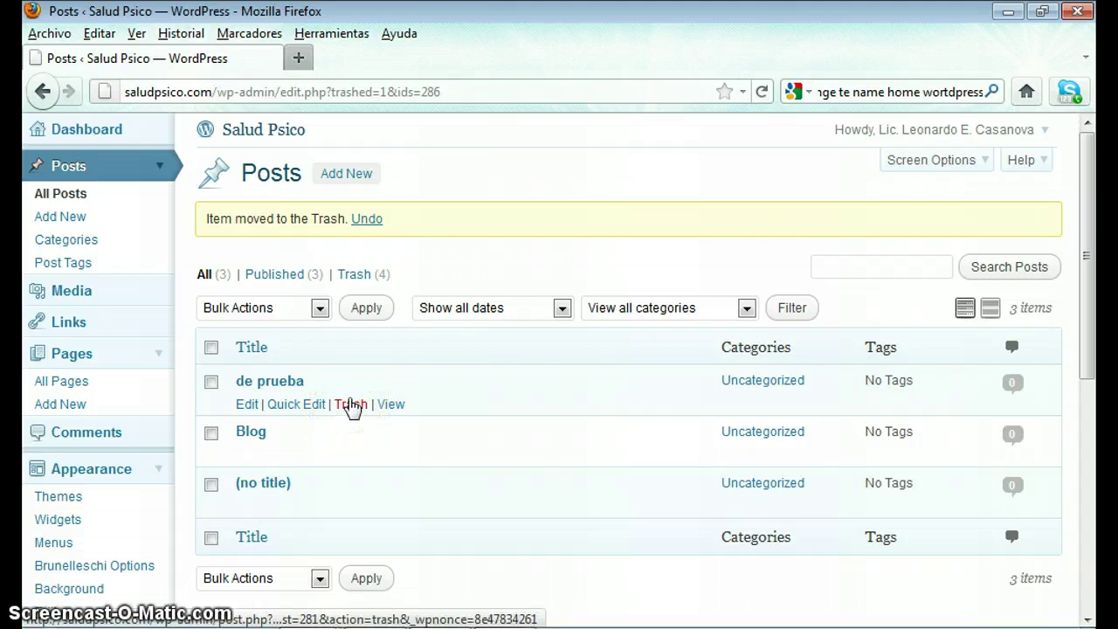
left_click(354, 405)
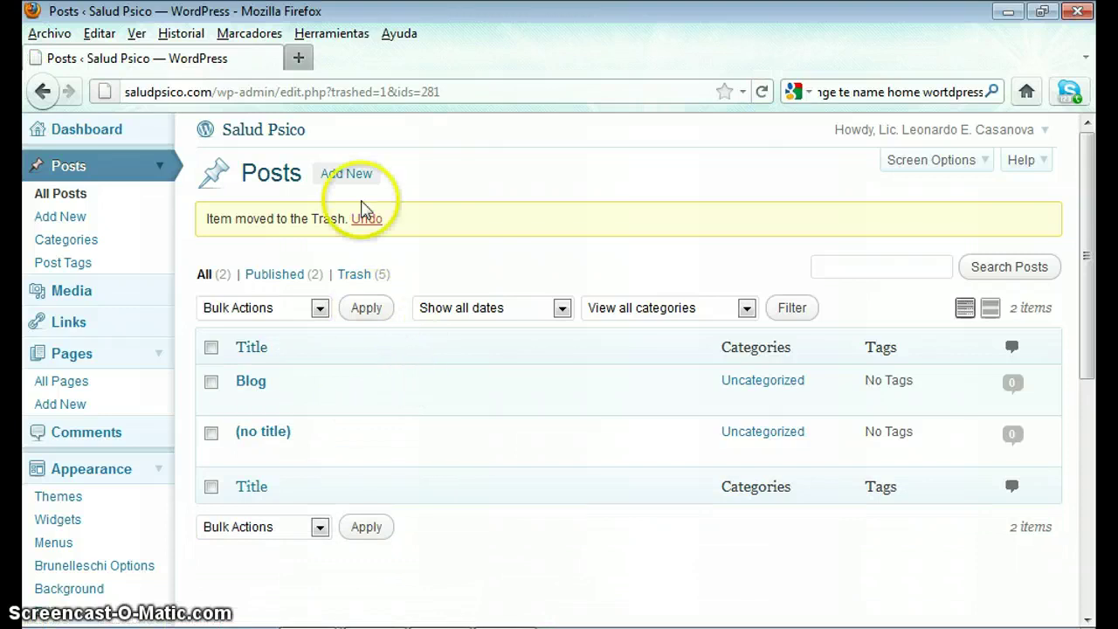
- Open the public site's home page and look over its content for the trashed posts
left_click(288, 130)
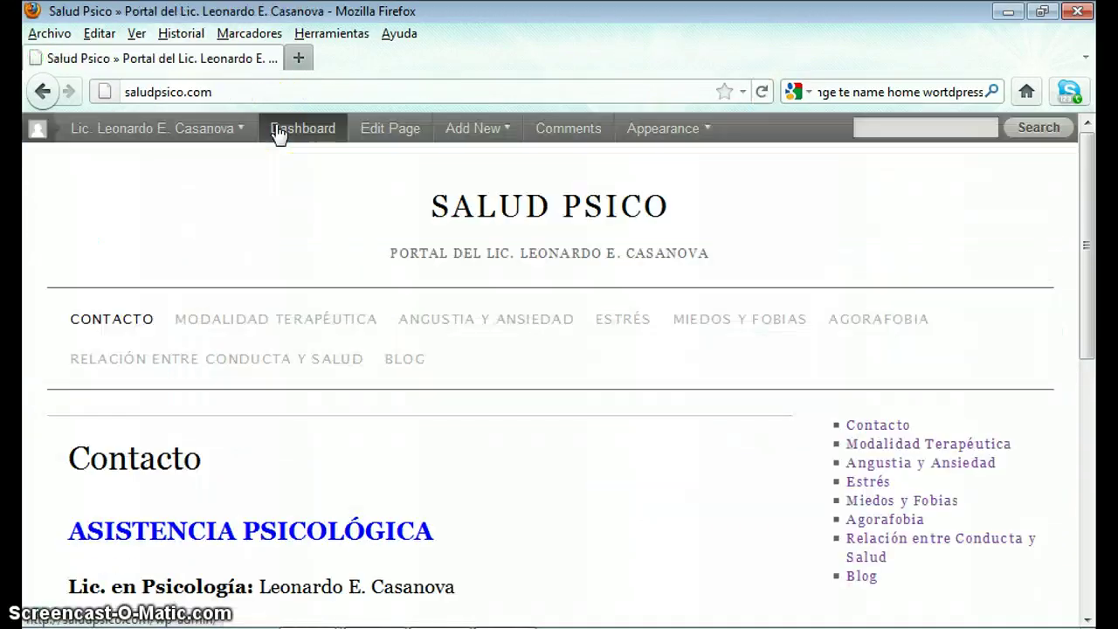
scroll(641, 456, "down", 4)
scroll(342, 422, "up", 4)
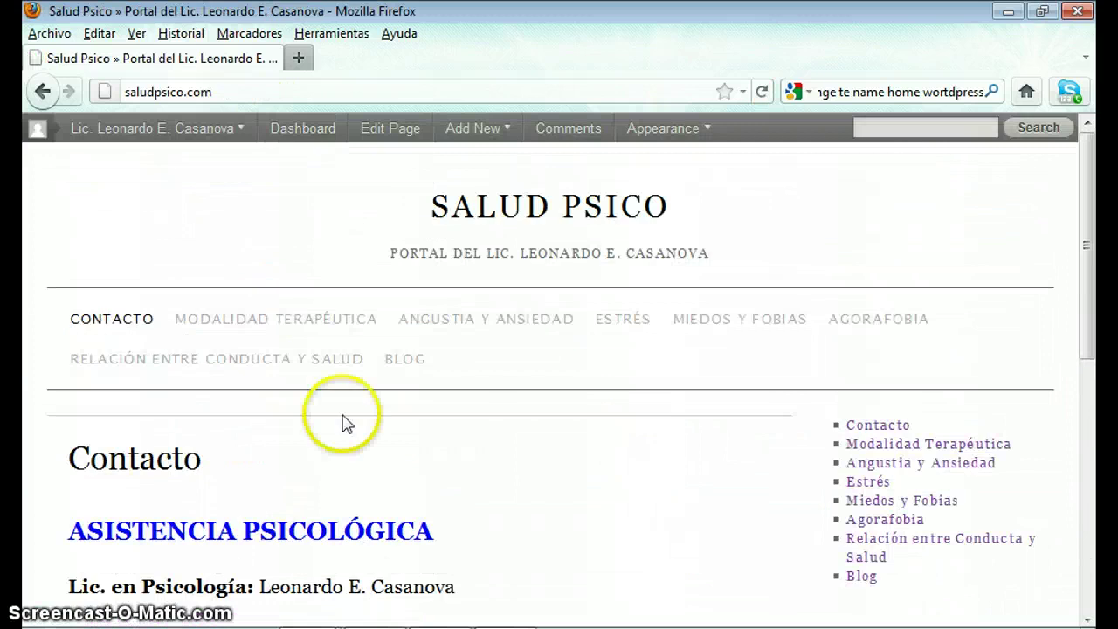